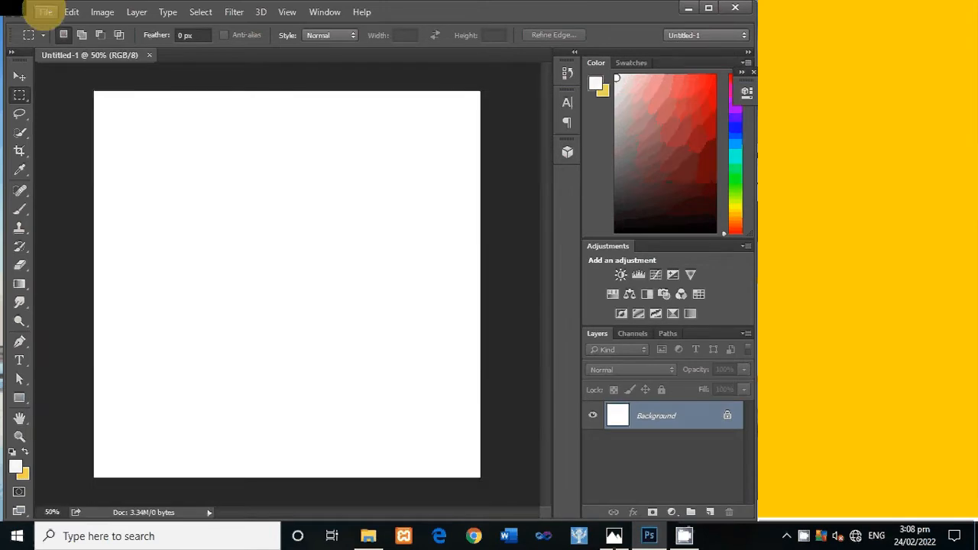
Open the "socia media graphics" image from the Pictures folder.
left_click(44, 12)
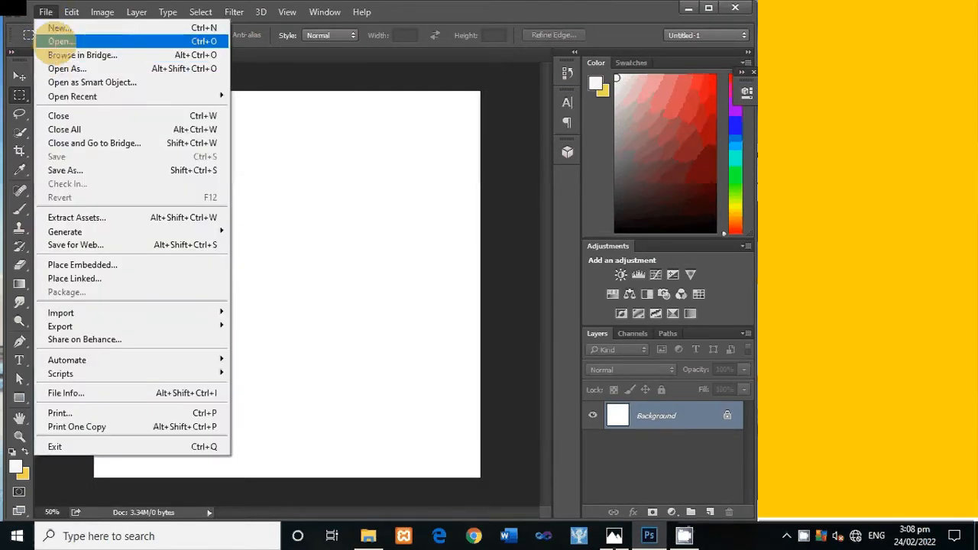
left_click(53, 41)
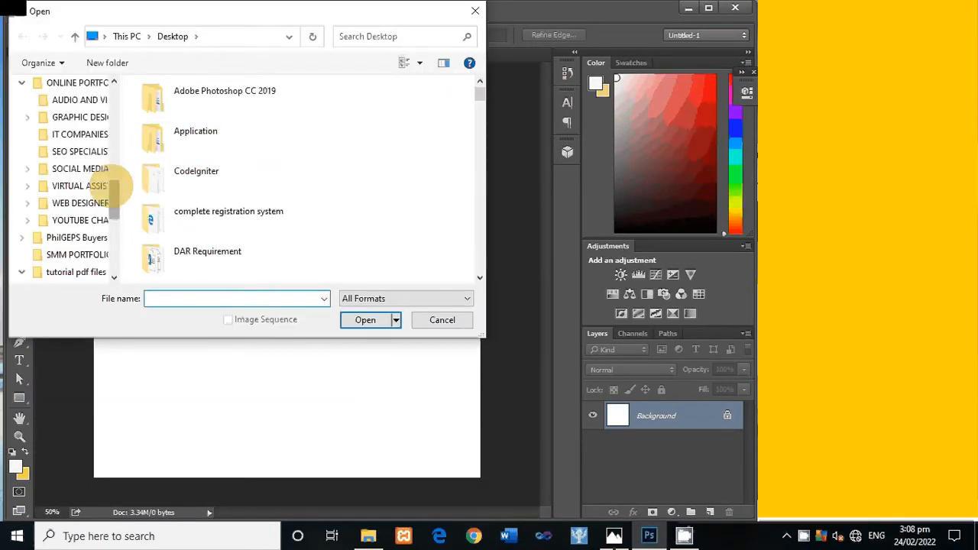
scroll(114, 184, "up", 10)
left_click(61, 158)
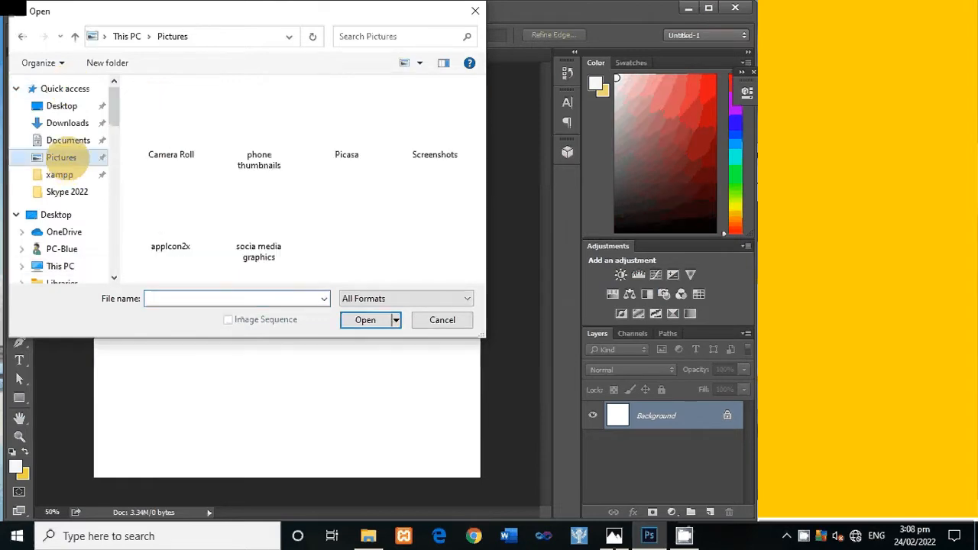
left_click(264, 230)
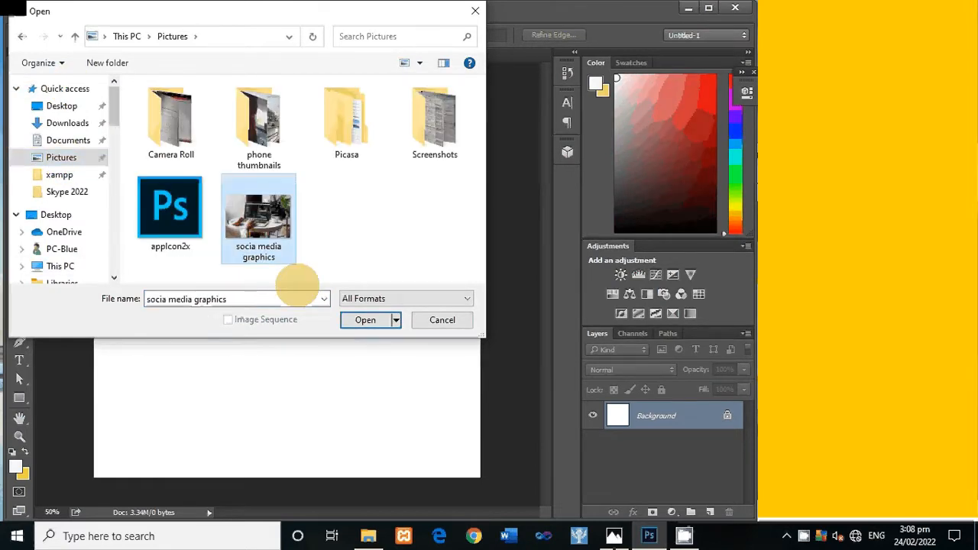
left_click(359, 319)
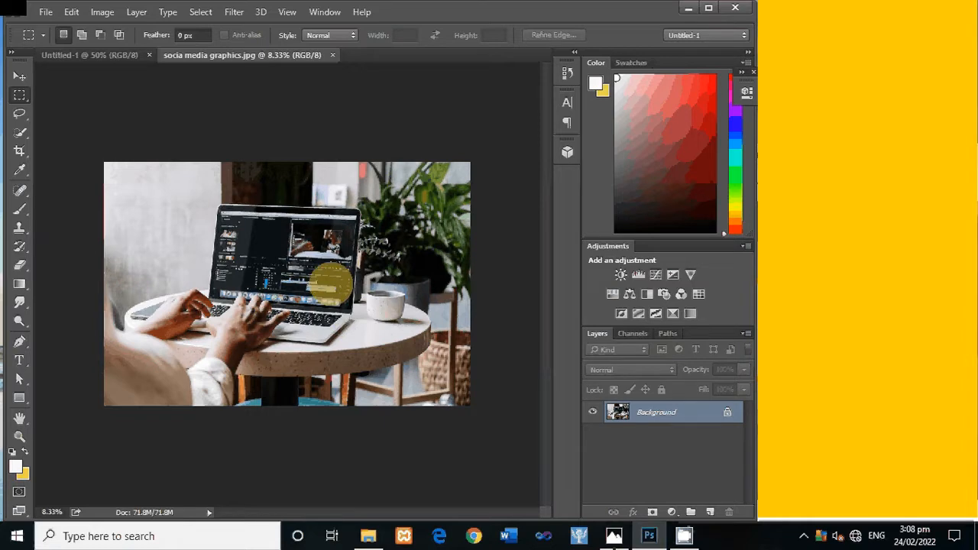
Copy the entire laptop photo and paste it into the Untitled-1 document as a new layer.
key("ctrl+a")
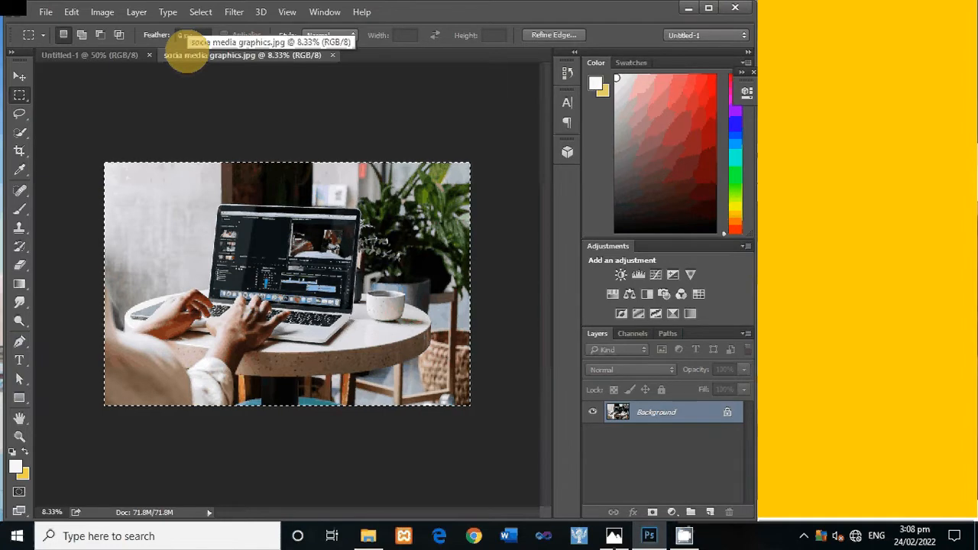
left_click(89, 55)
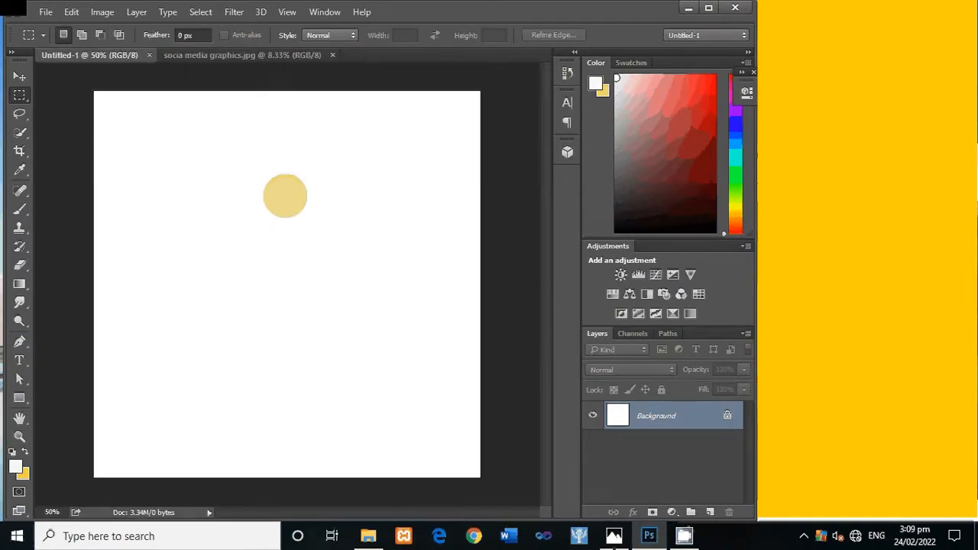
key("ctrl+v")
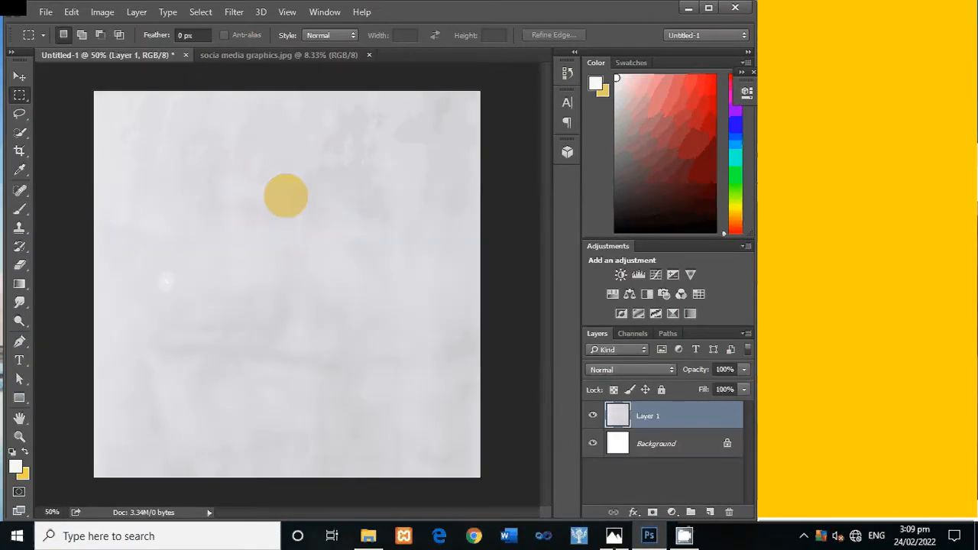
Transform the pasted photo to 17.60% width and 26.40% height so it fills the square canvas, and apply it.
key("ctrl+t")
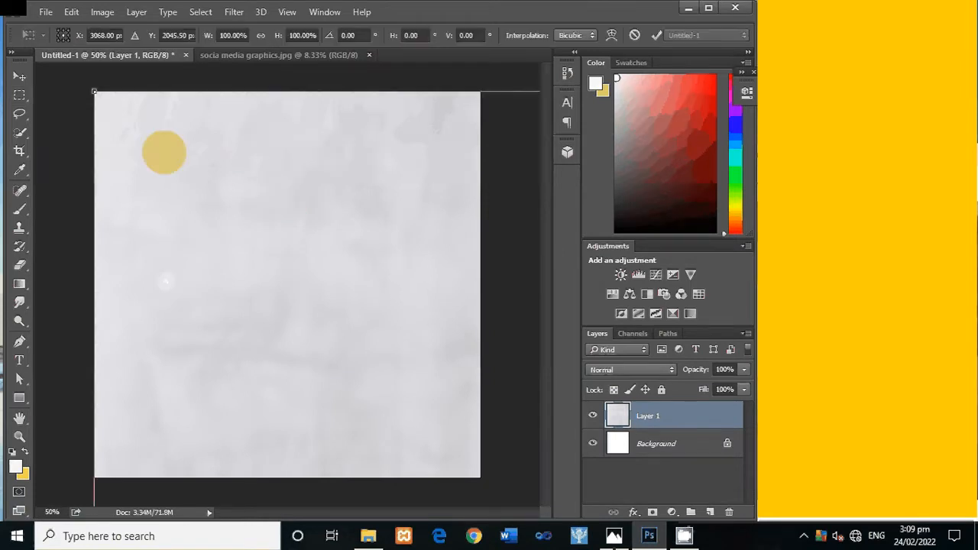
left_click_drag(120, 110, 112, 139)
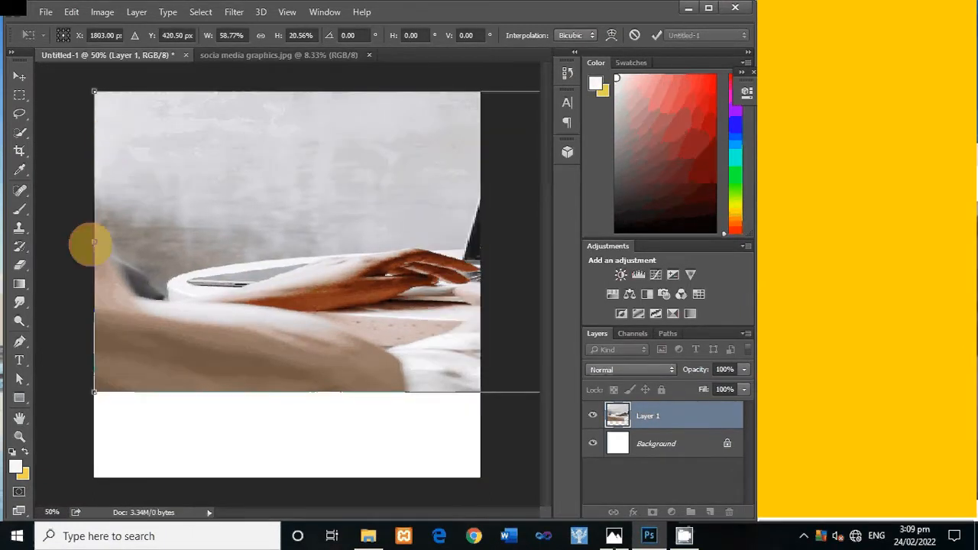
left_click_drag(91, 243, 115, 264)
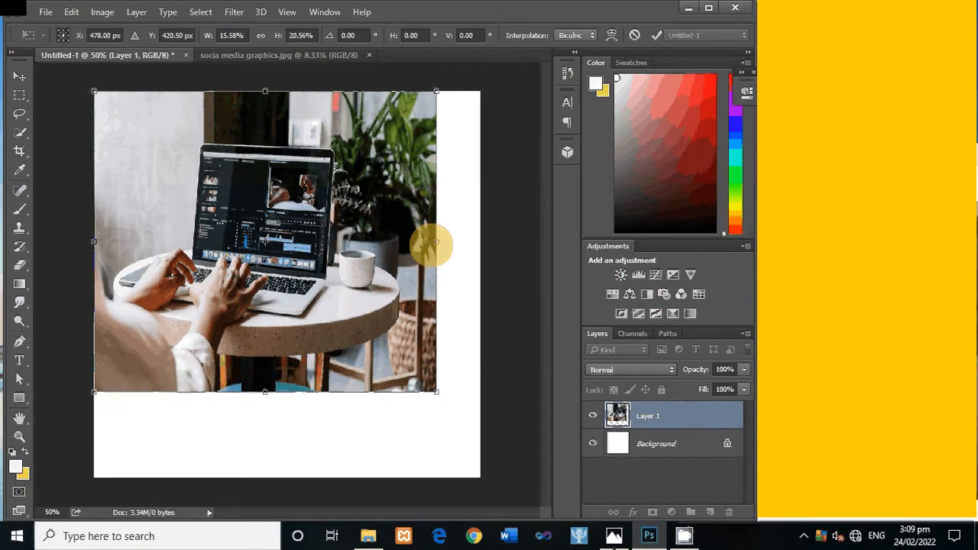
left_click_drag(437, 243, 480, 243)
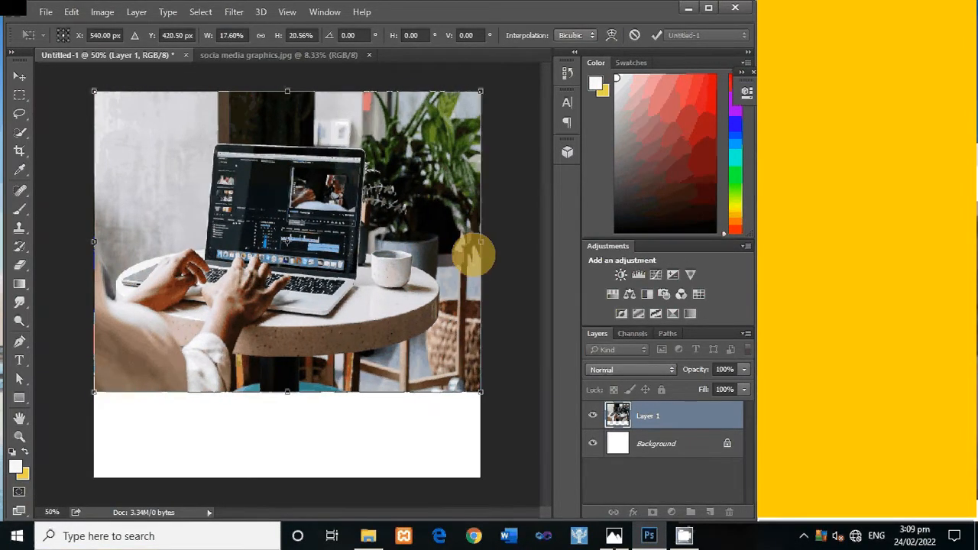
left_click_drag(287, 393, 291, 479)
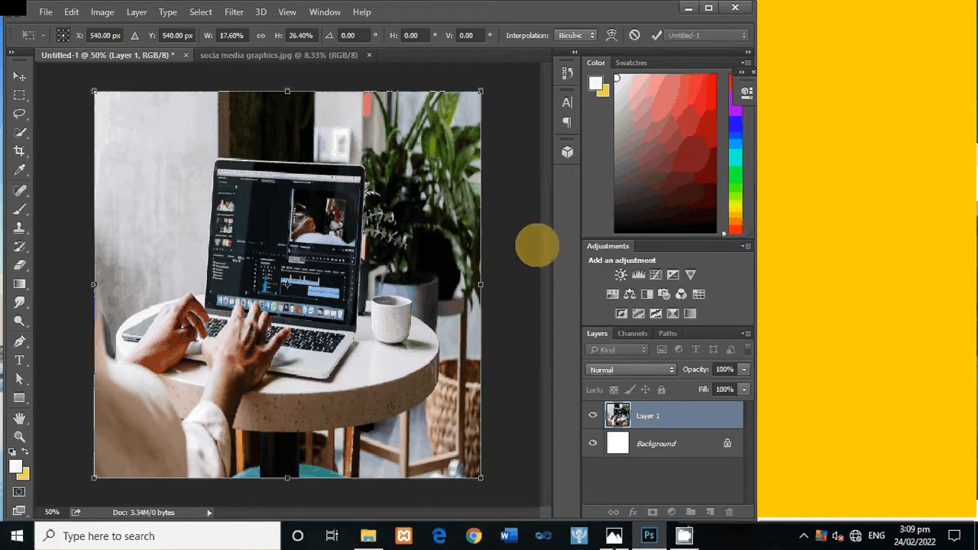
key("m")
key("Return")
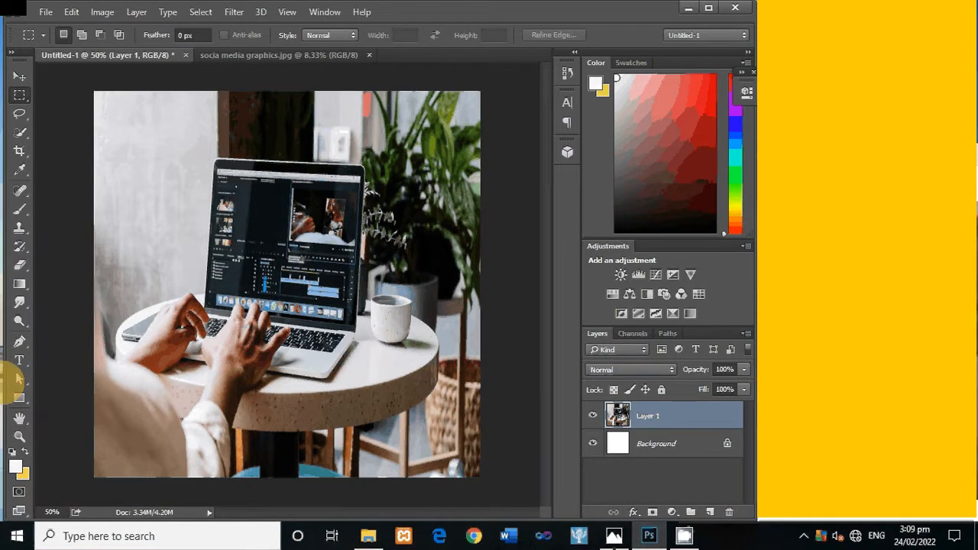
Draw a rectangle of about 1078 × 624 px across the middle of the photo and fill it with golden yellow.
left_click(19, 397)
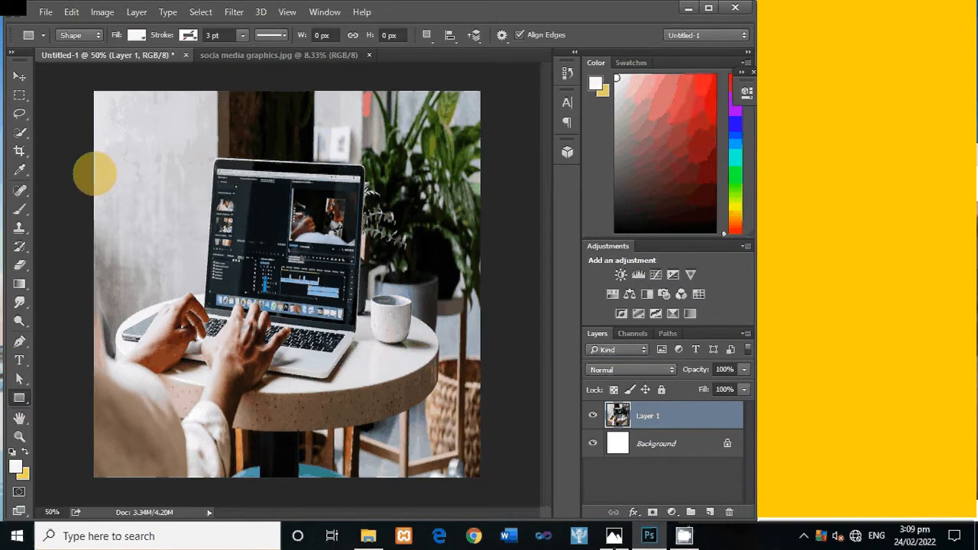
left_click_drag(95, 174, 481, 397)
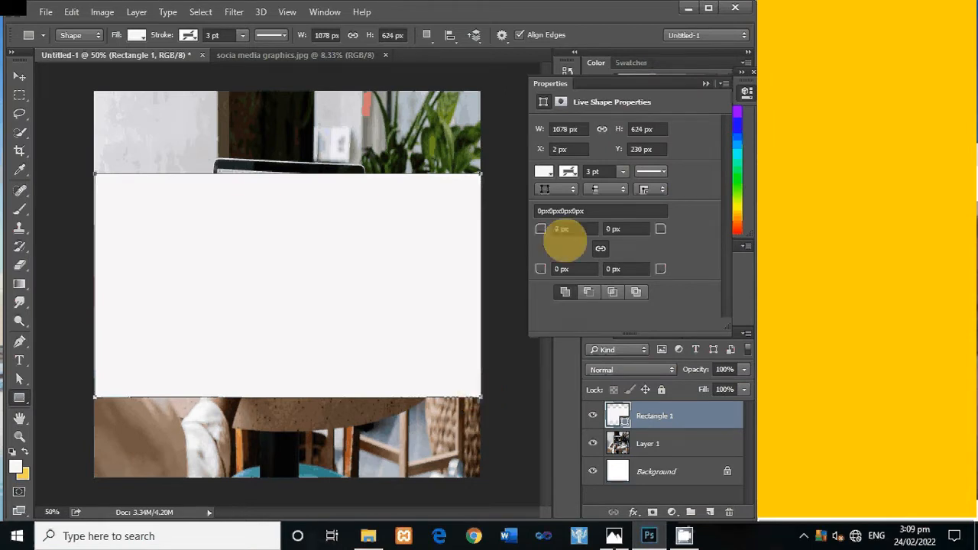
left_click(544, 171)
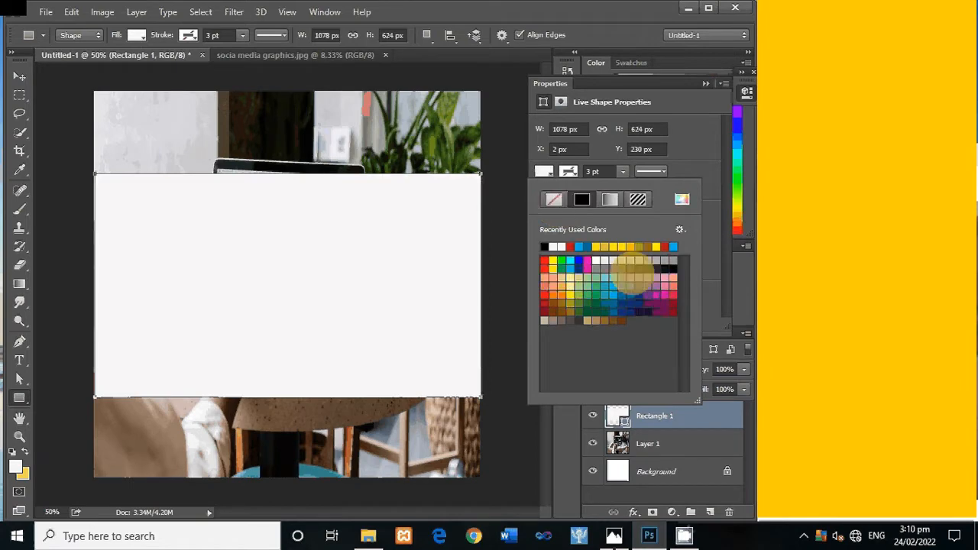
left_click(639, 260)
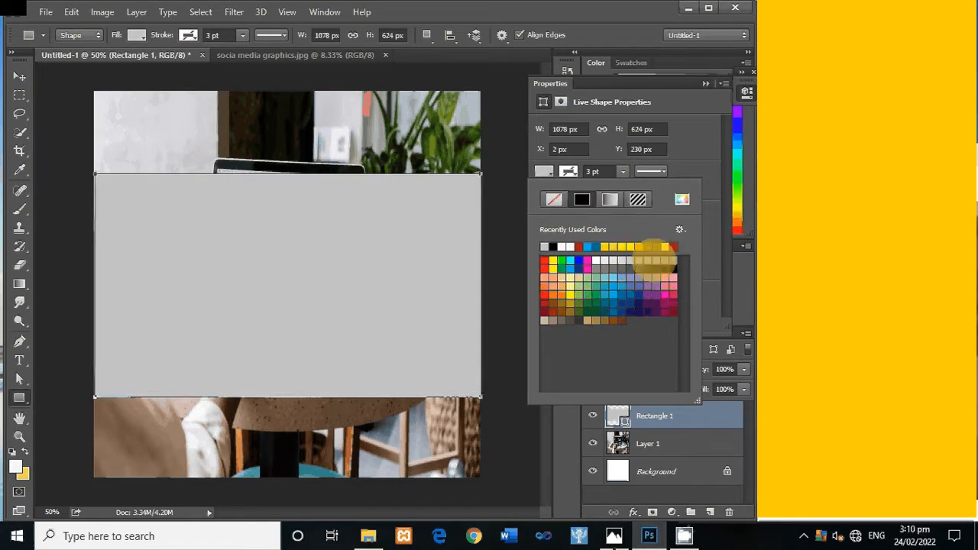
left_click(654, 260)
left_click(642, 246)
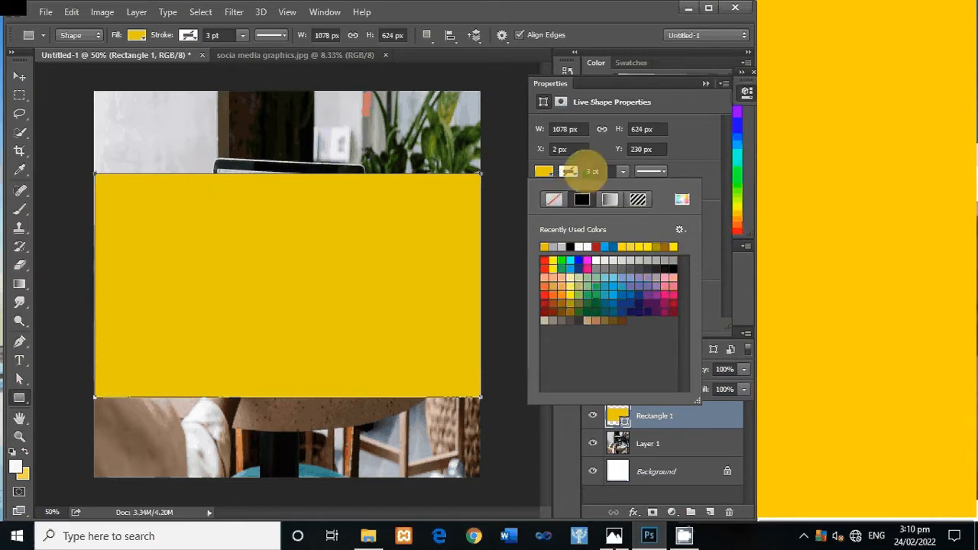
left_click(705, 83)
left_click(703, 82)
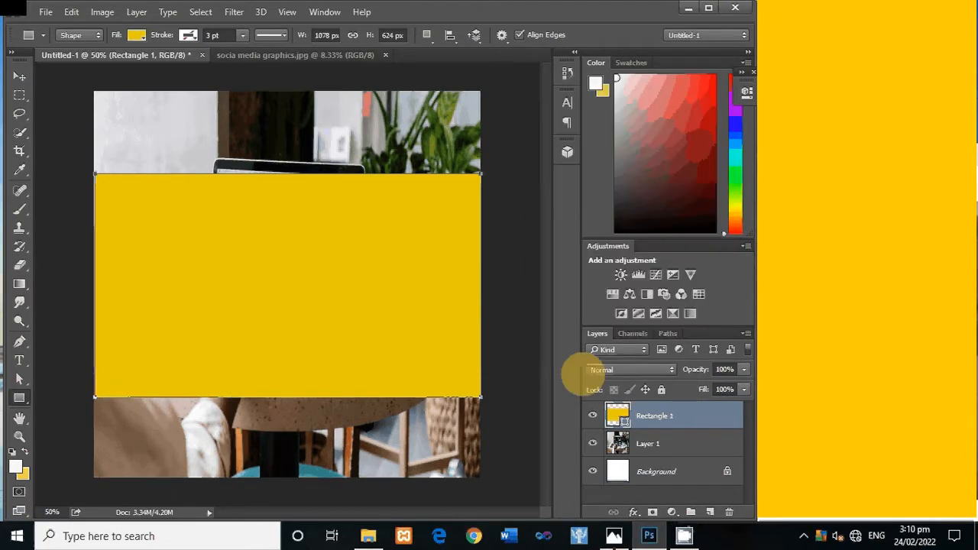
Set the yellow rectangle's fill opacity to 67% in its blending options.
right_click(649, 415)
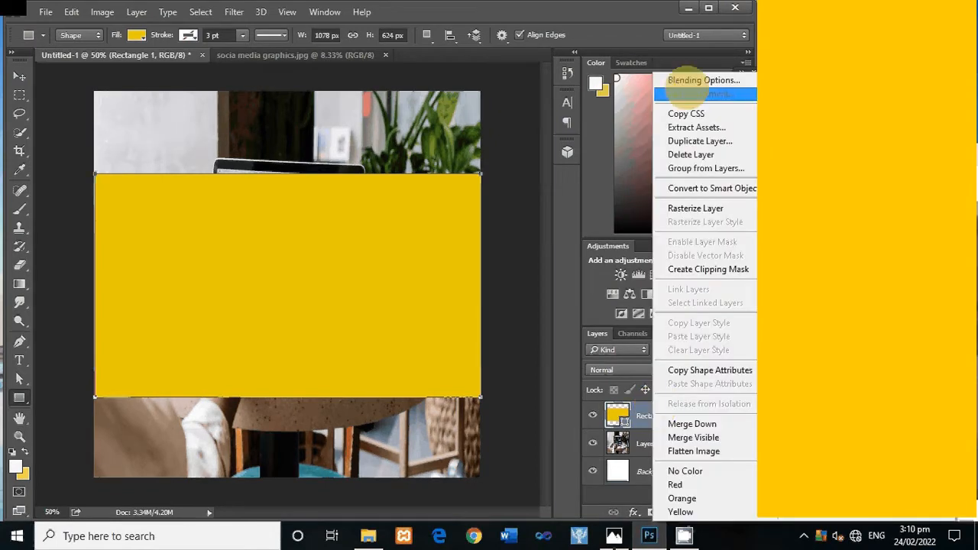
left_click(691, 80)
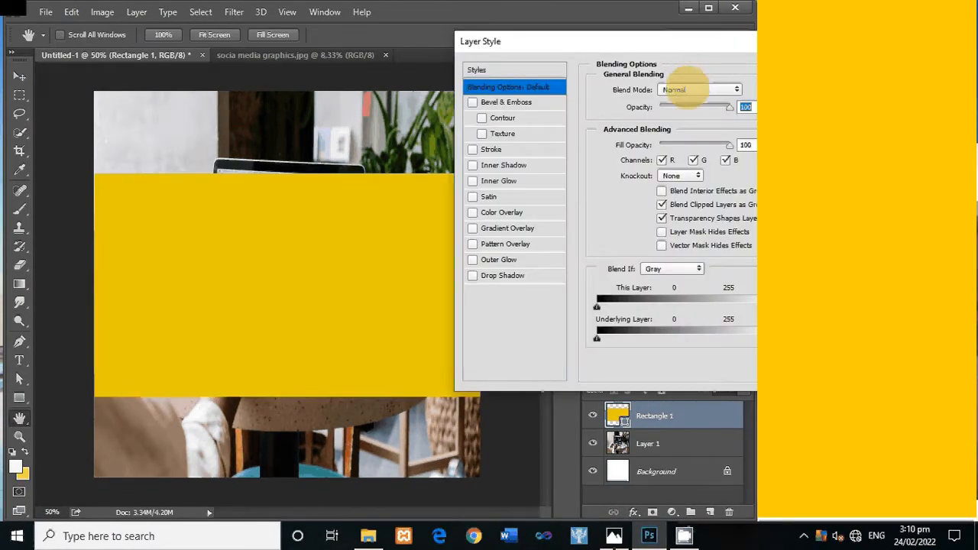
left_click_drag(686, 145, 708, 144)
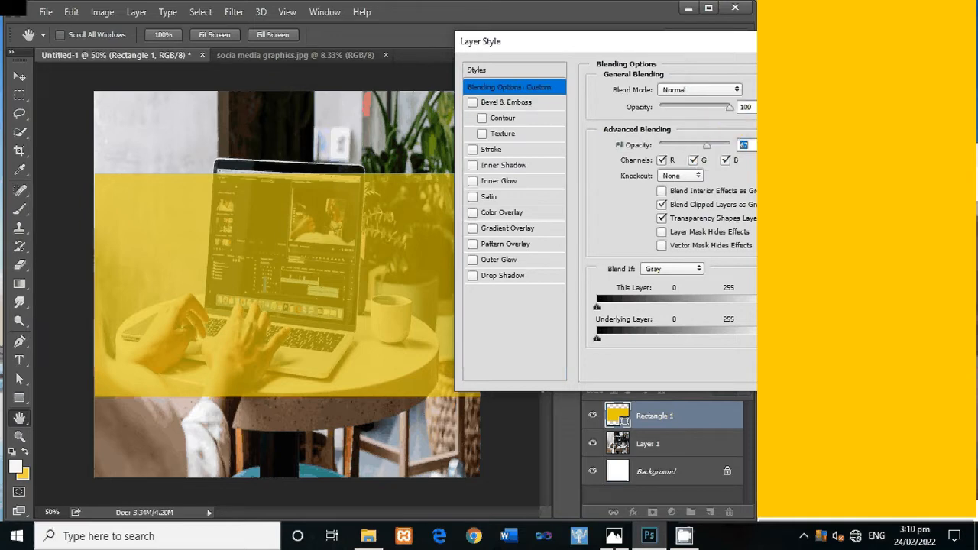
key("Return")
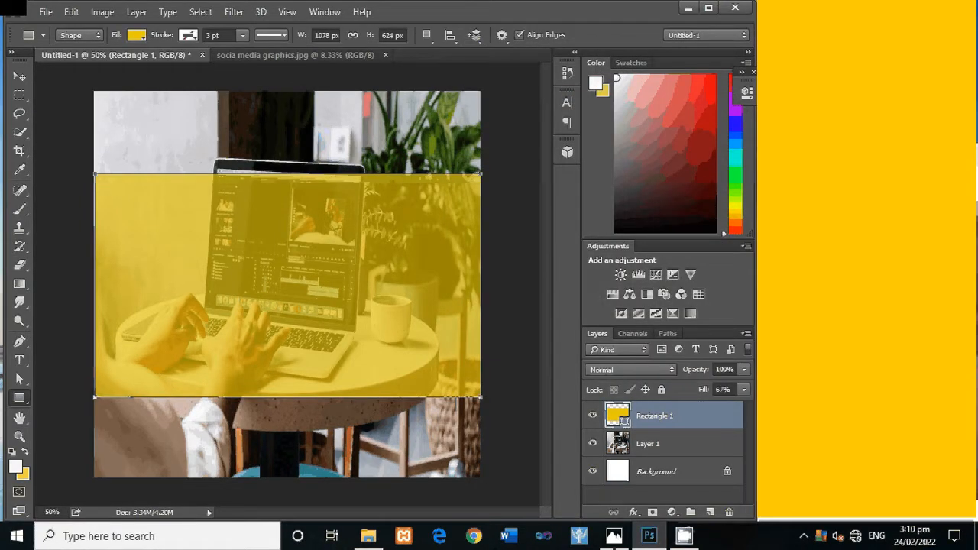
left_click(556, 134)
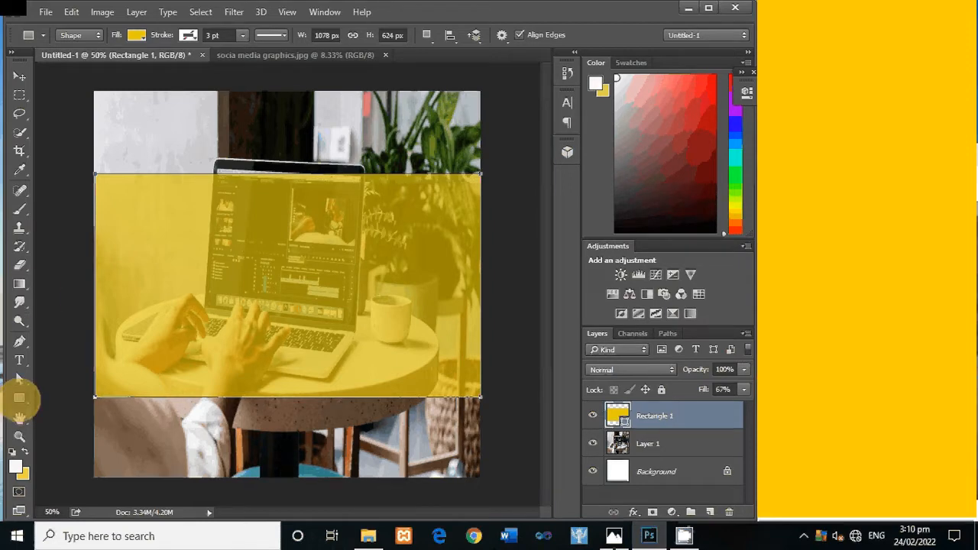
Draw a rounded rectangle of about 870 × 418 px with 10 px corners inside the yellow band and fill it with white.
right_click(20, 398)
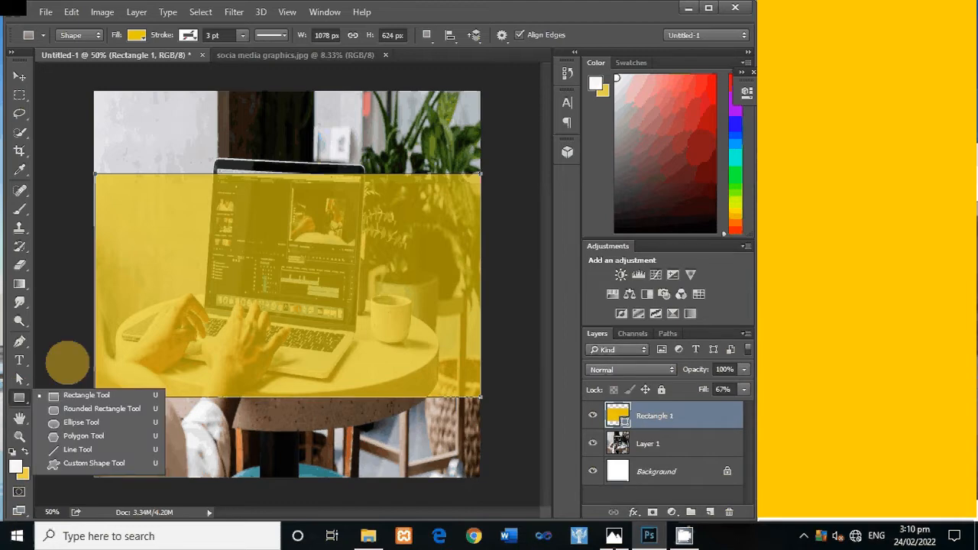
left_click(223, 431)
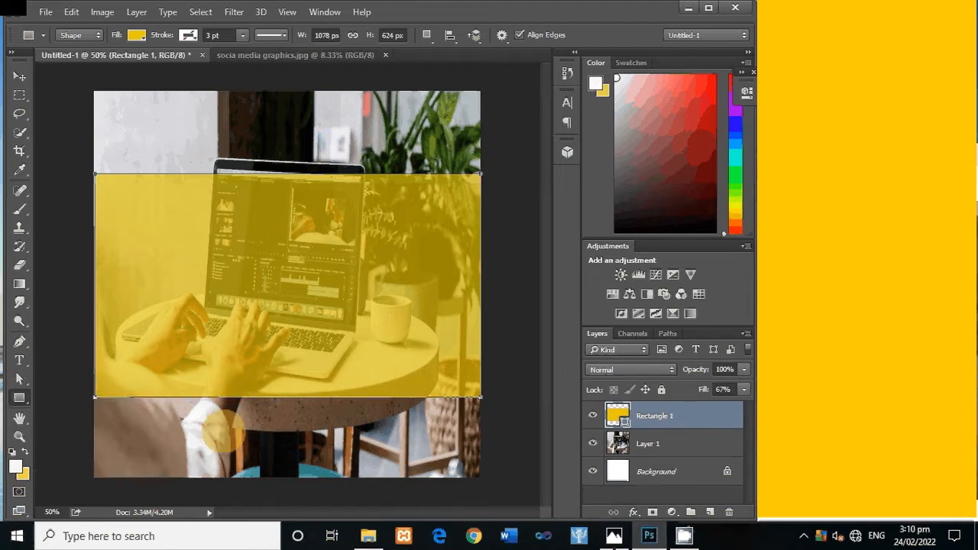
right_click(20, 398)
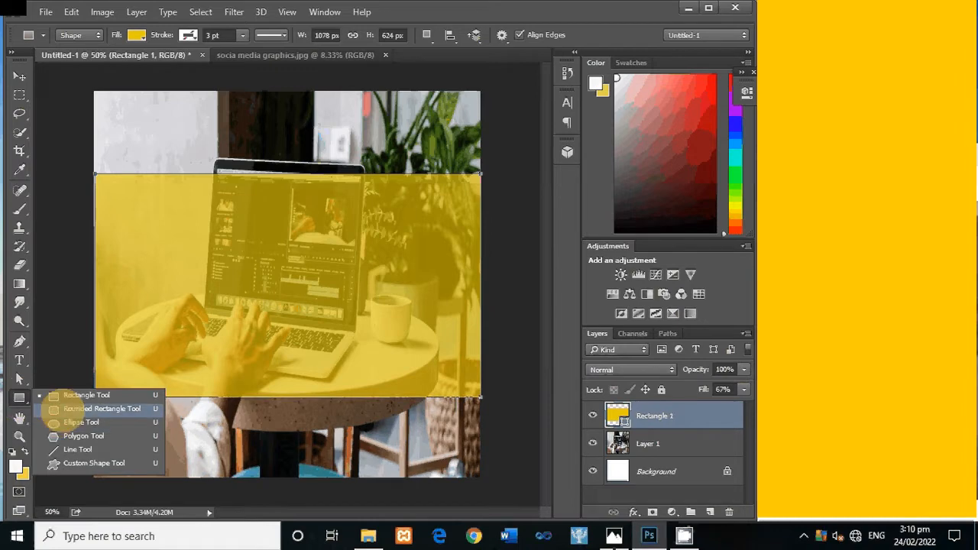
left_click(54, 410)
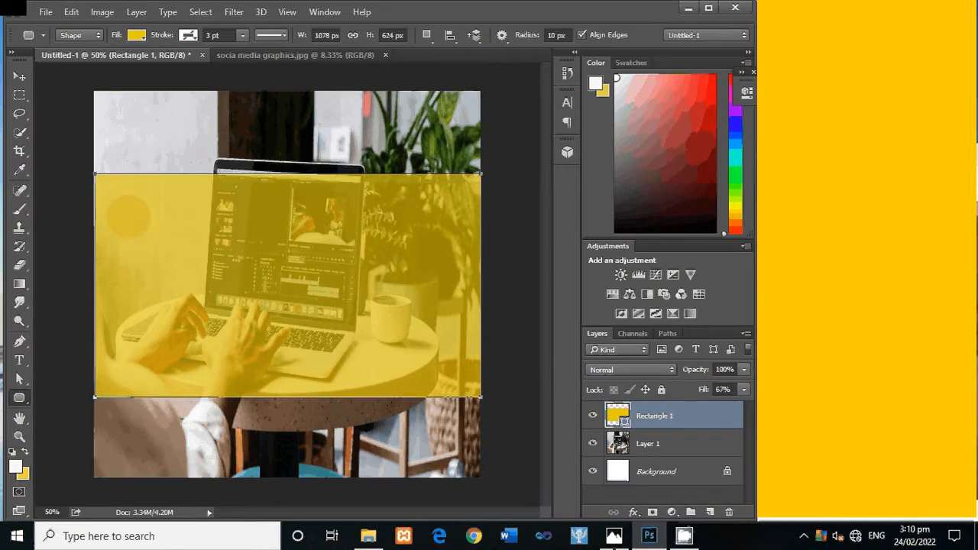
left_click_drag(128, 217, 439, 365)
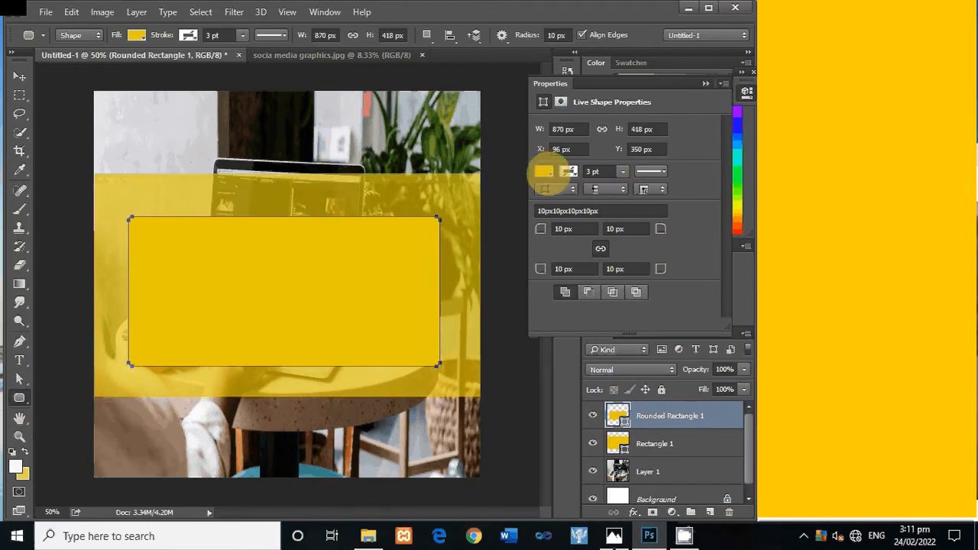
left_click(544, 171)
left_click(596, 260)
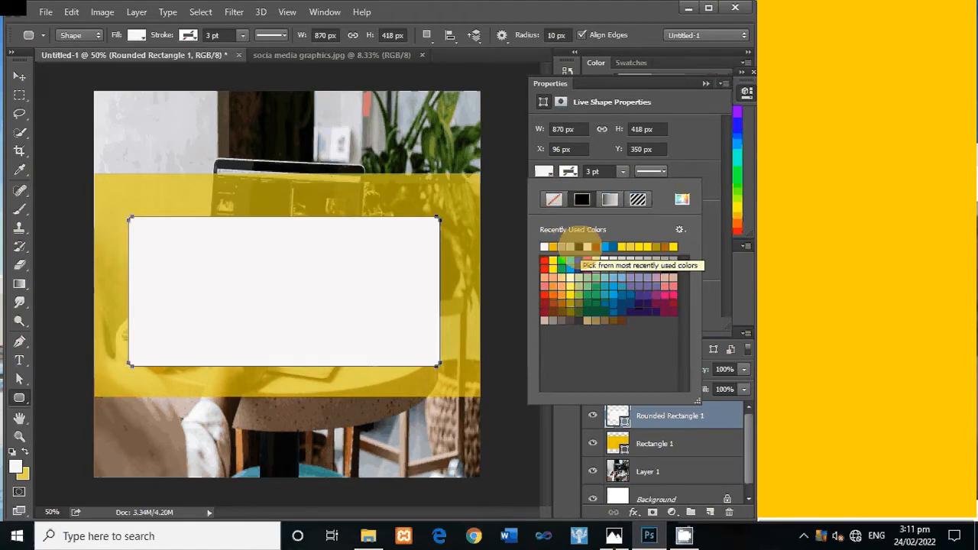
left_click(707, 83)
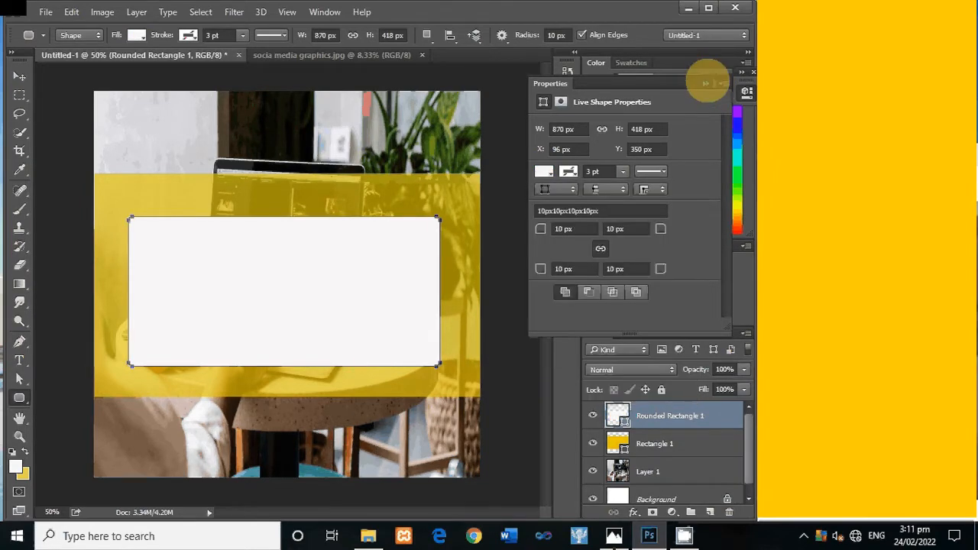
left_click(706, 83)
Undo the stray small shape drawn at the white rounded rectangle's upper-right corner and activate the Move tool.
left_click_drag(437, 221, 442, 241)
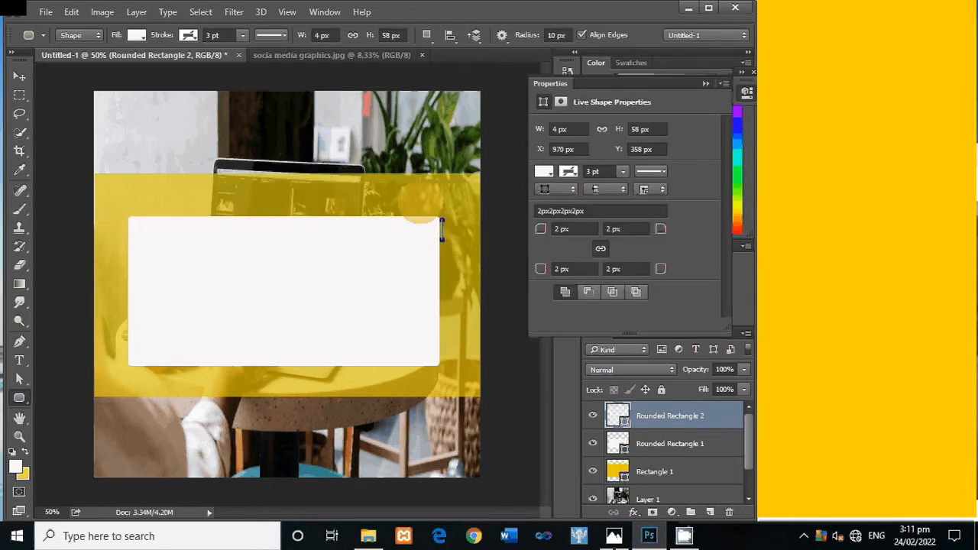
key("ctrl+z")
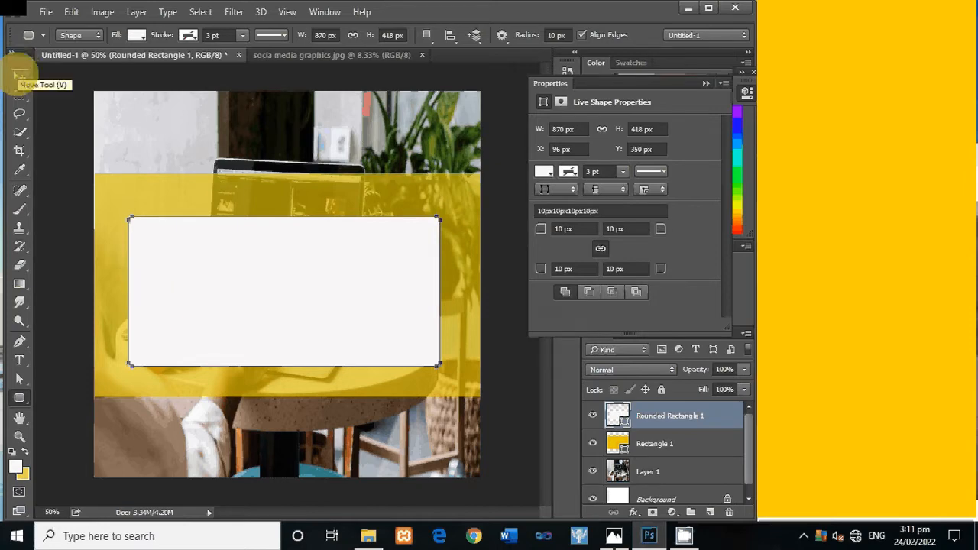
left_click(20, 76)
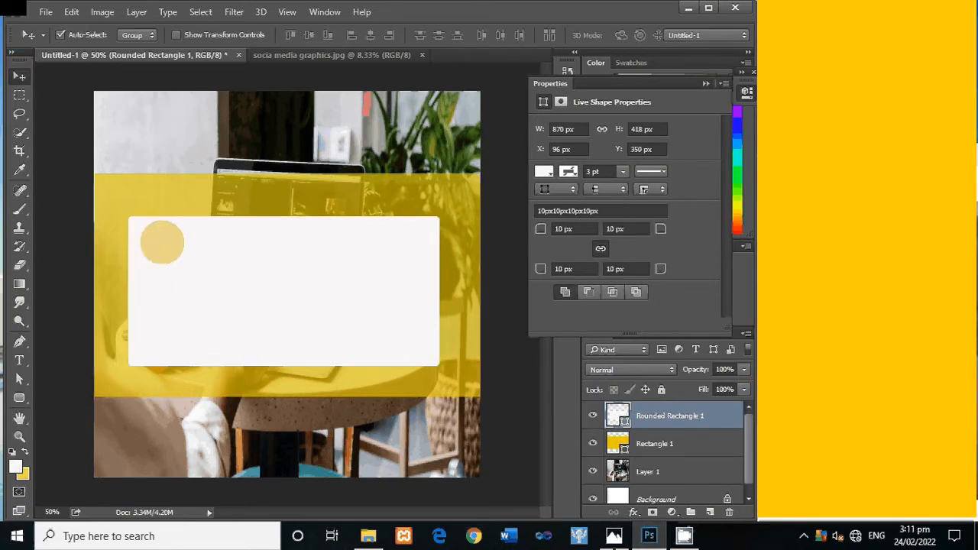
Collapse the shape properties and start a text box inside the white rounded rectangle with the Type tool.
left_click(706, 82)
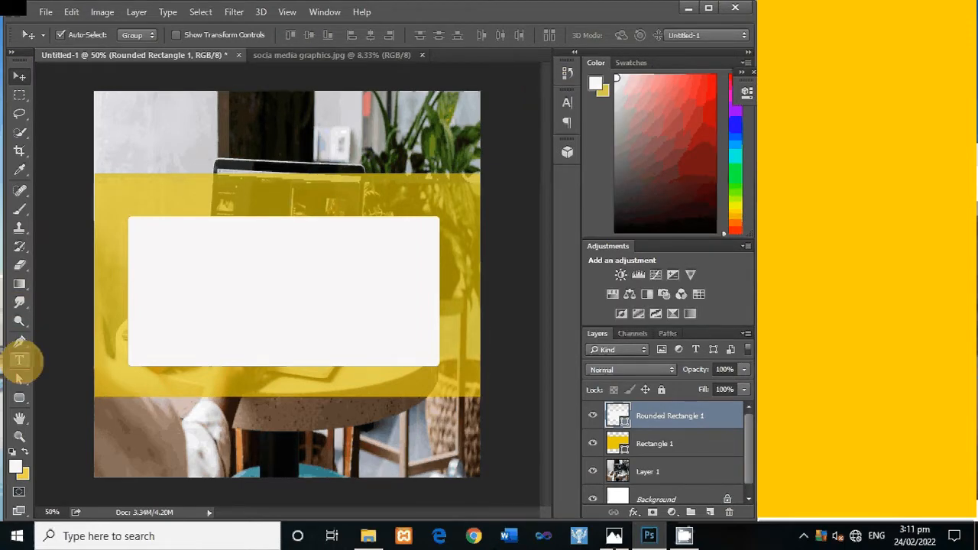
left_click(20, 360)
left_click(94, 352)
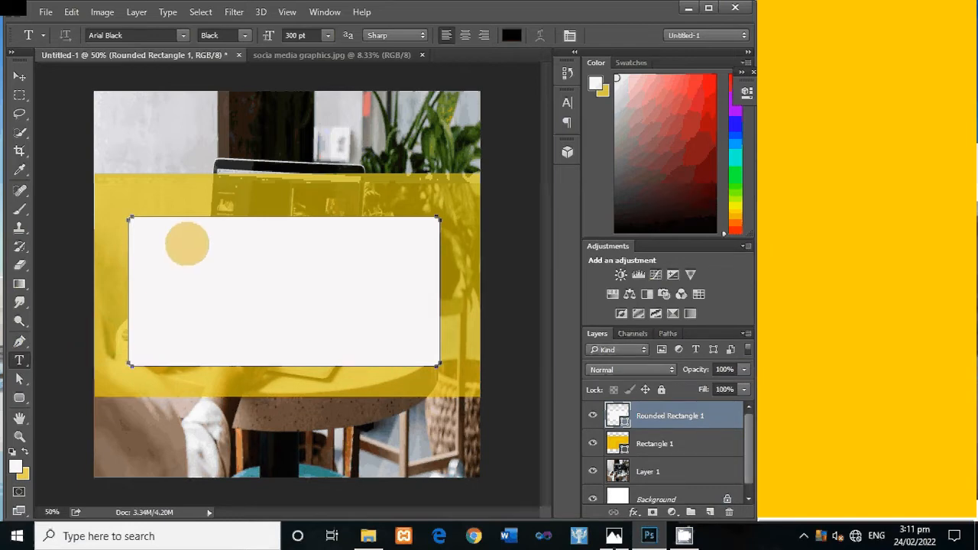
left_click(202, 249)
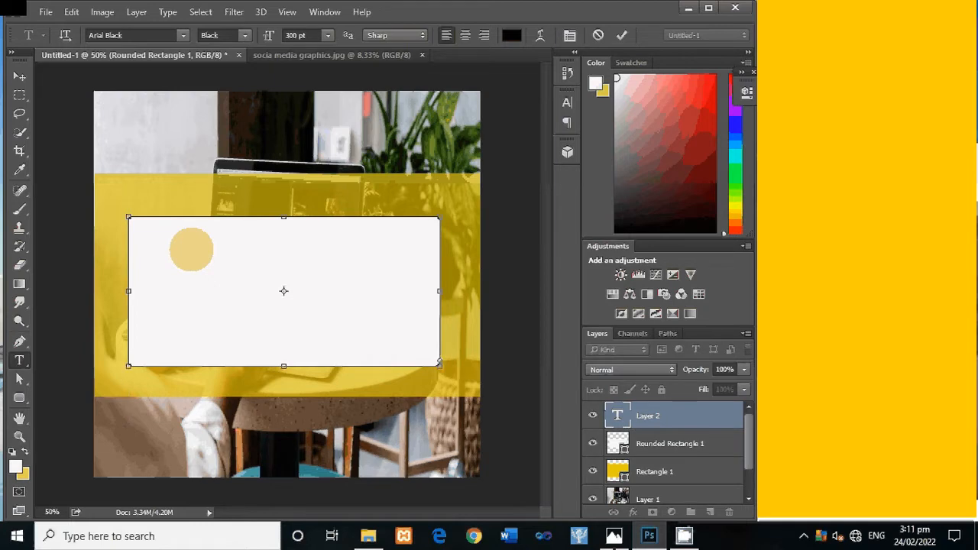
type("De")
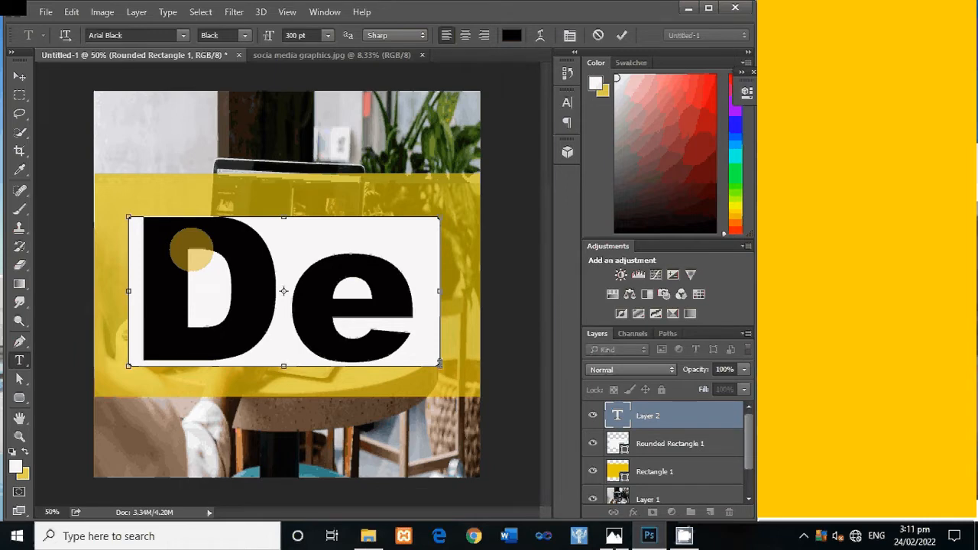
left_click(295, 35)
left_click(296, 35)
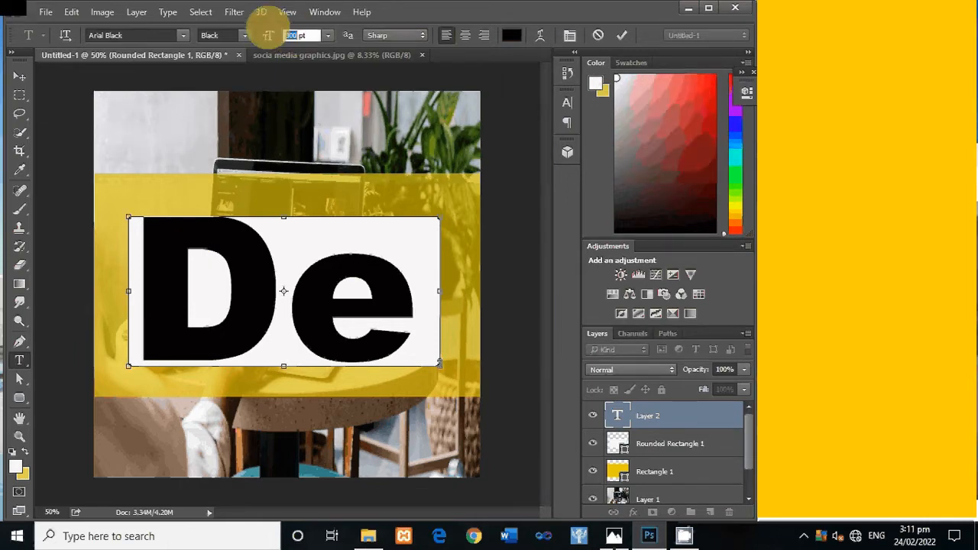
type("100")
key("Return")
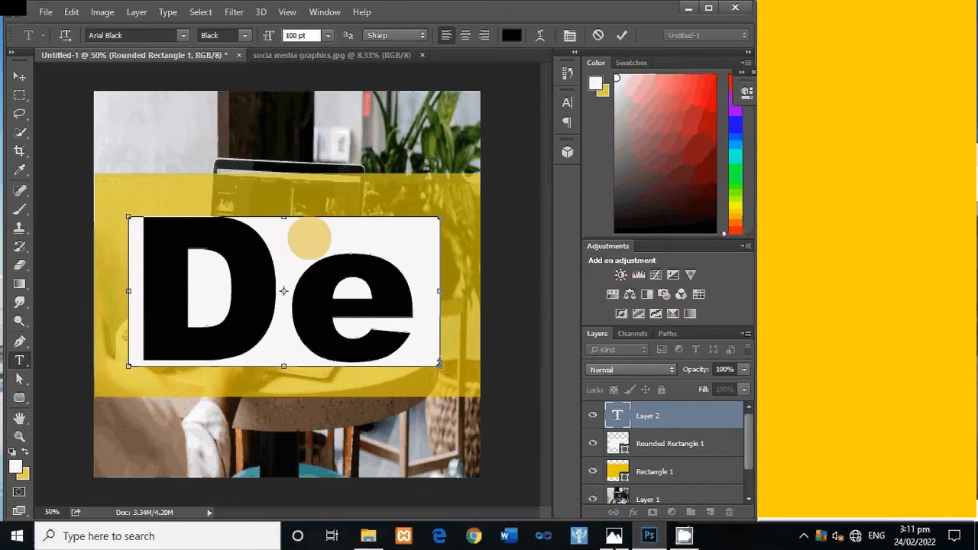
left_click_drag(409, 290, 114, 263)
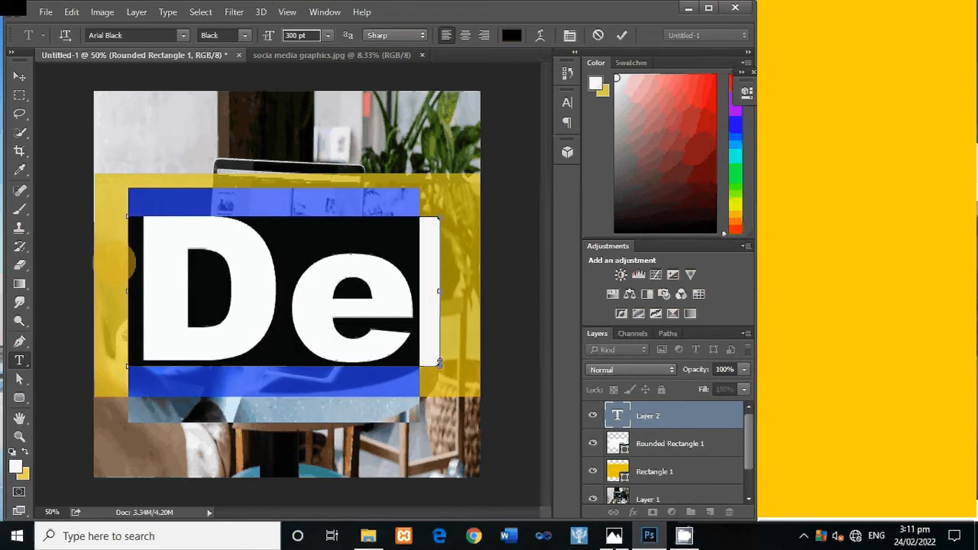
type("DSS")
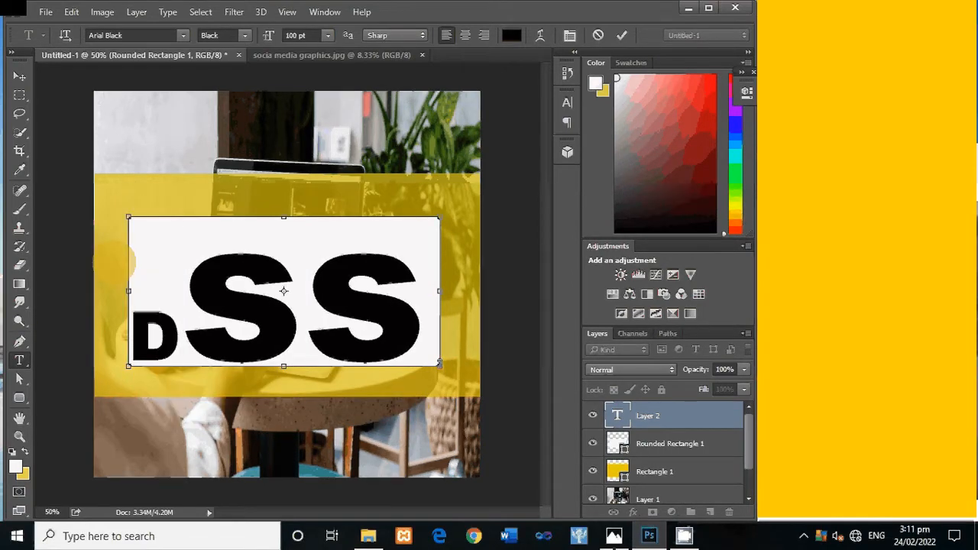
key("BackSpace")
key("BackSpace")
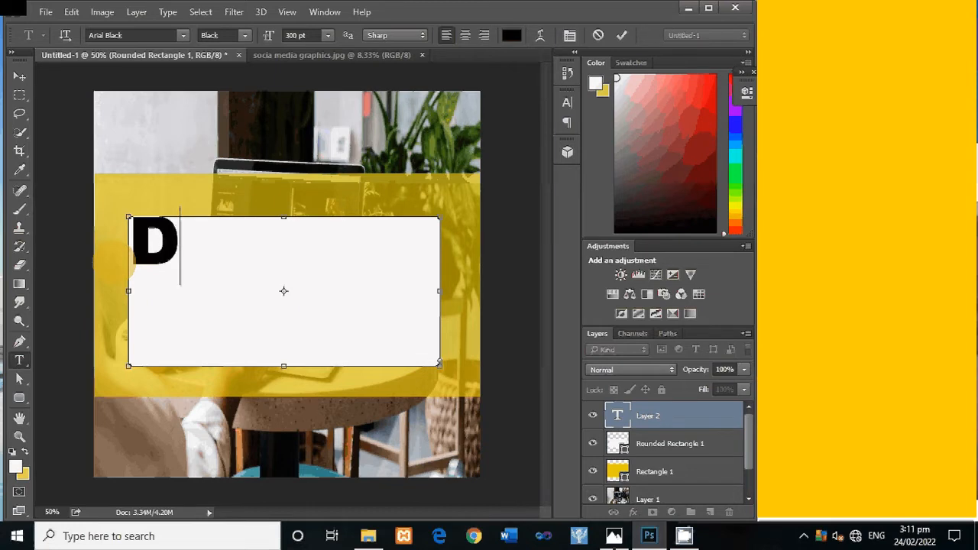
type("es")
key("BackSpace")
key("BackSpace")
key("BackSpace")
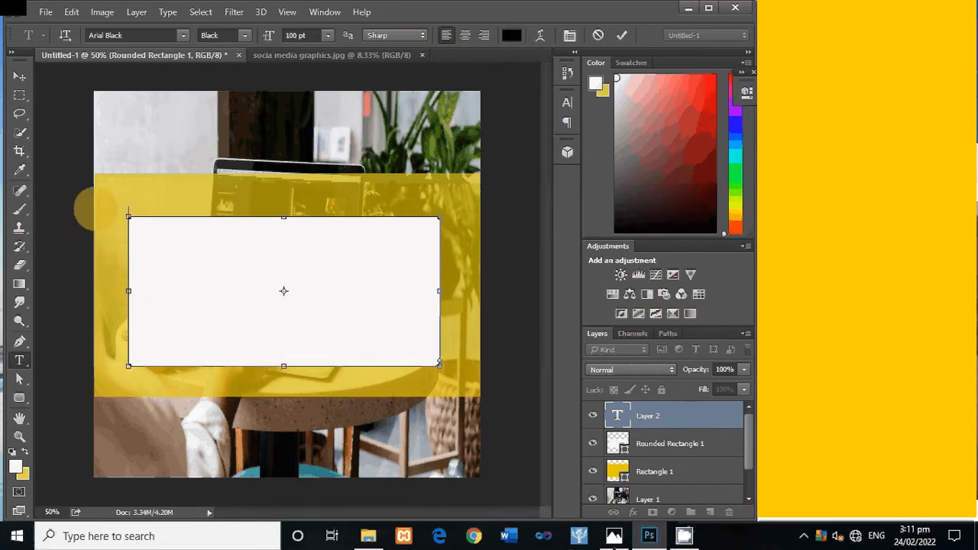
Enter "Design is the silent Ambasador of your Brand" at 72 pt and enlarge the text box beyond the canvas's lower-right corner.
left_click(328, 35)
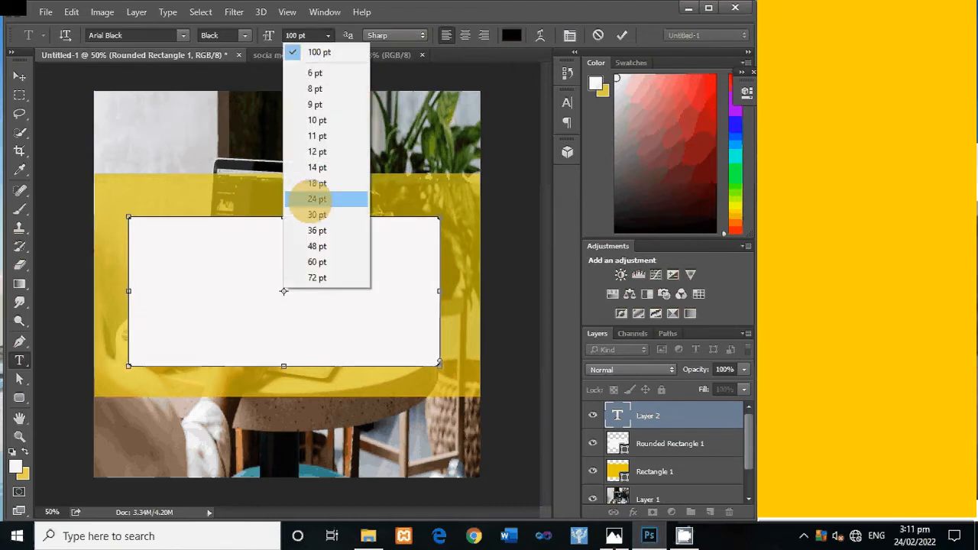
left_click(318, 280)
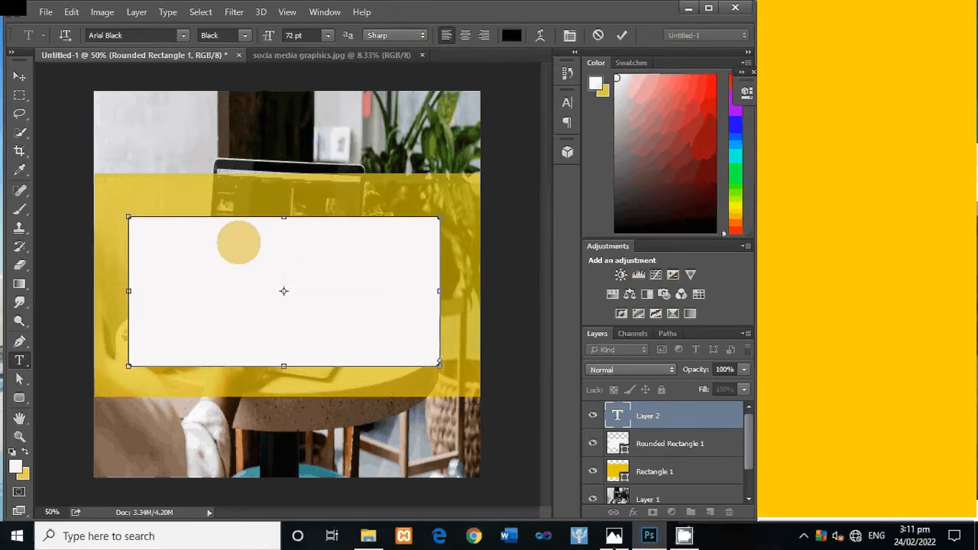
type("Desig")
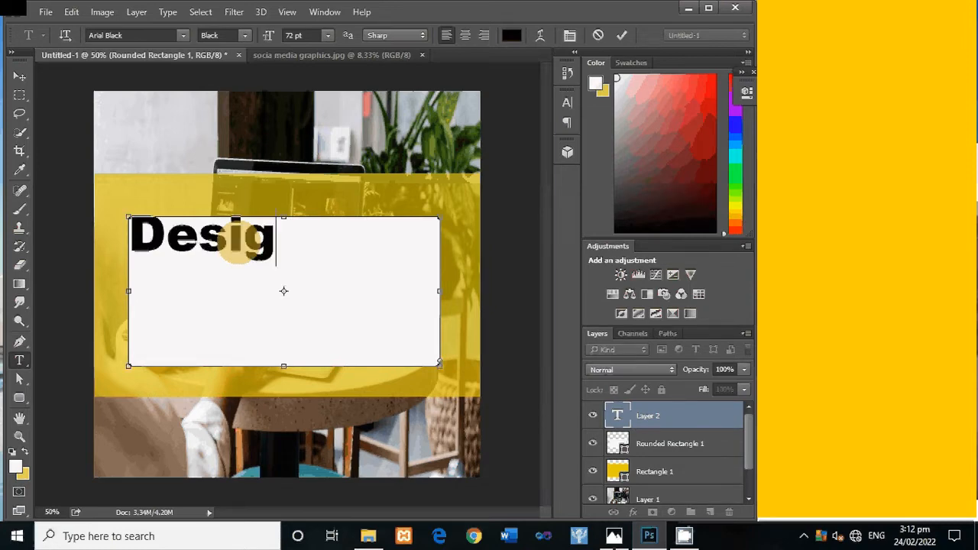
type("n is ")
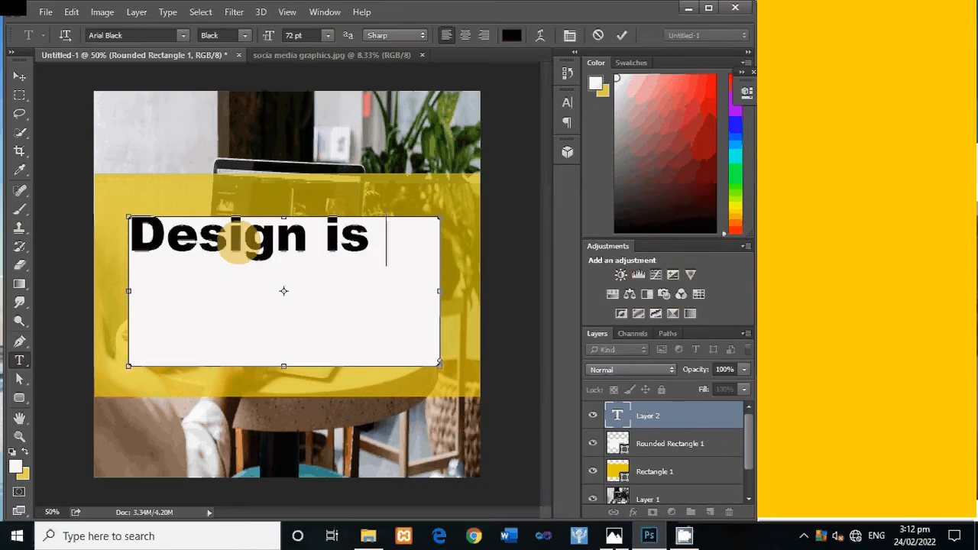
type("the ")
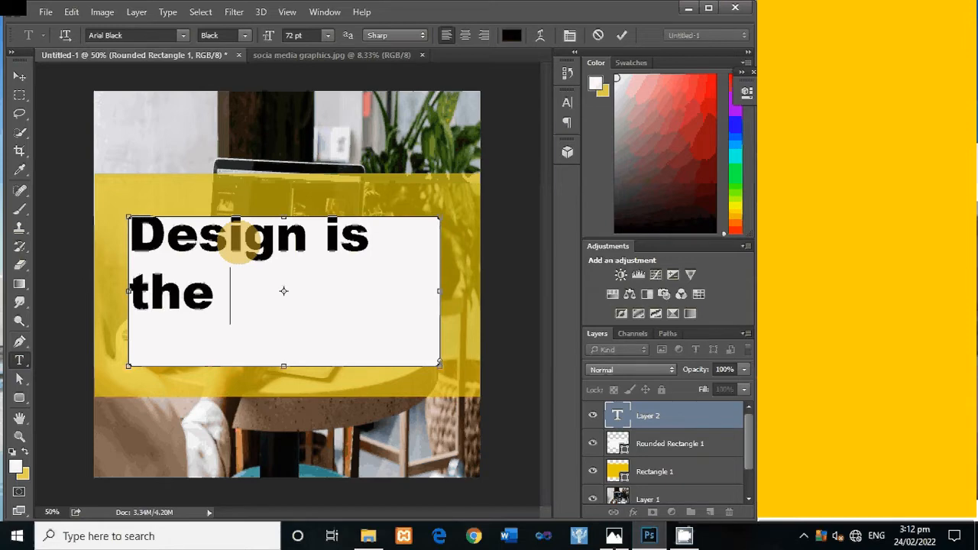
type("silent")
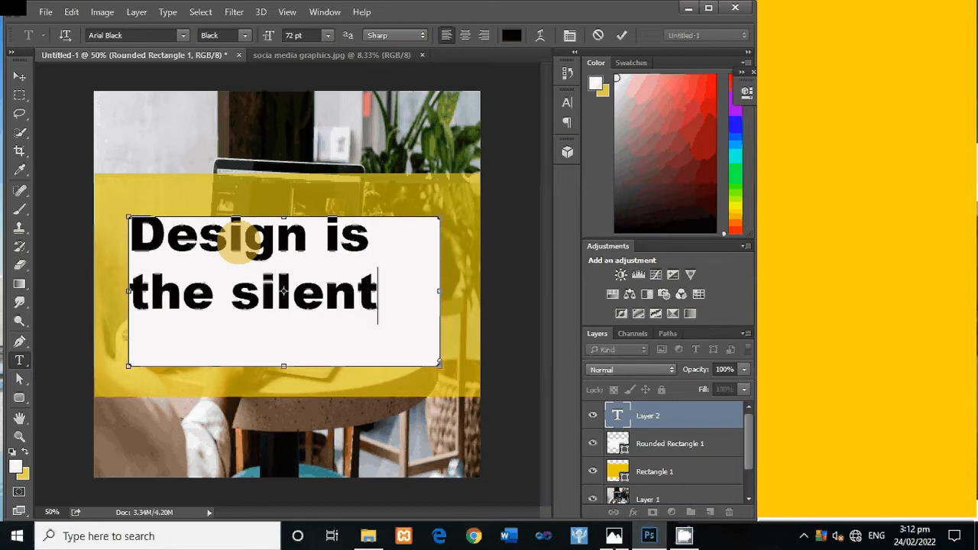
type(" A")
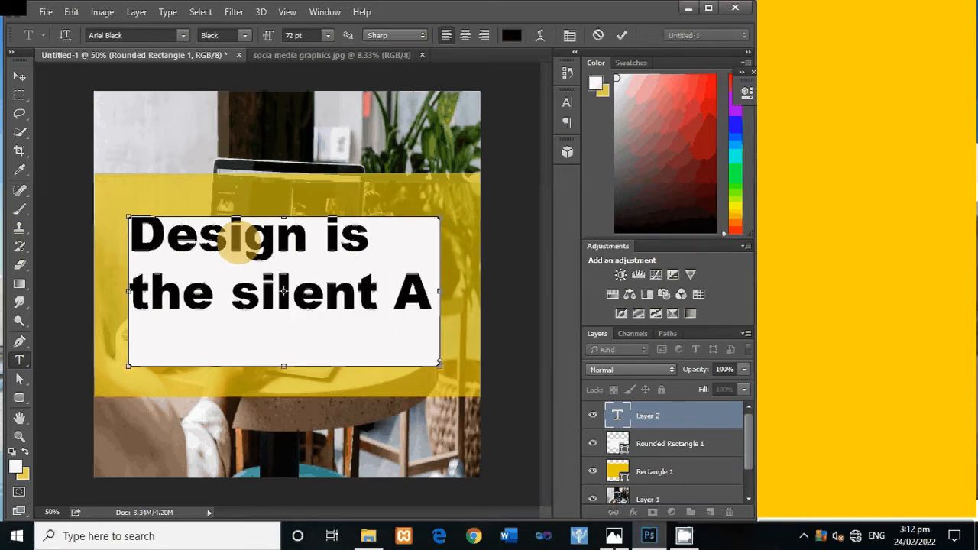
key("BackSpace")
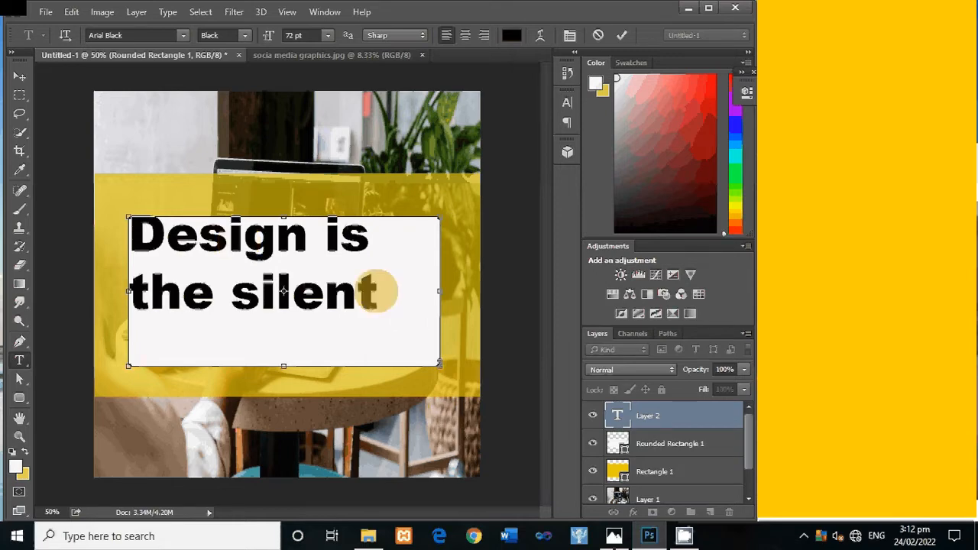
type("A")
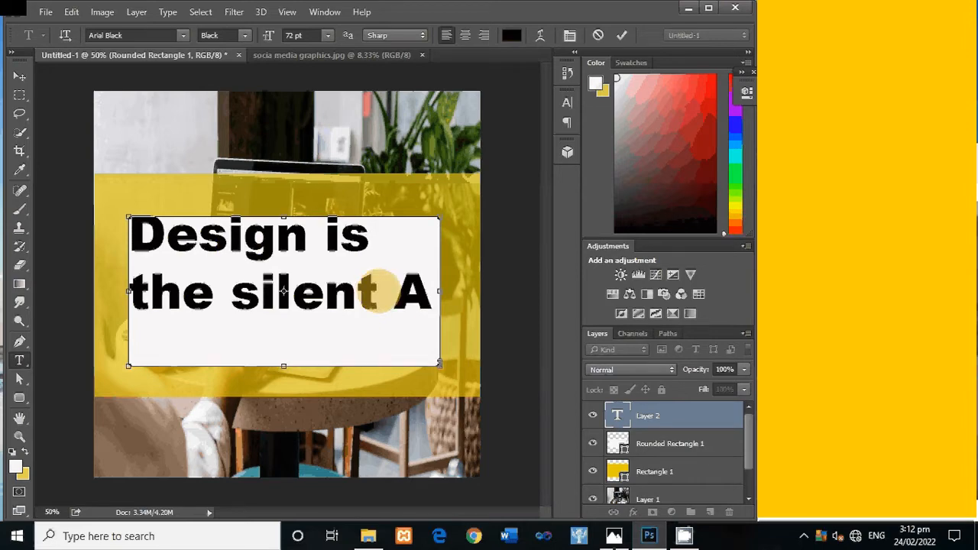
key("BackSpace")
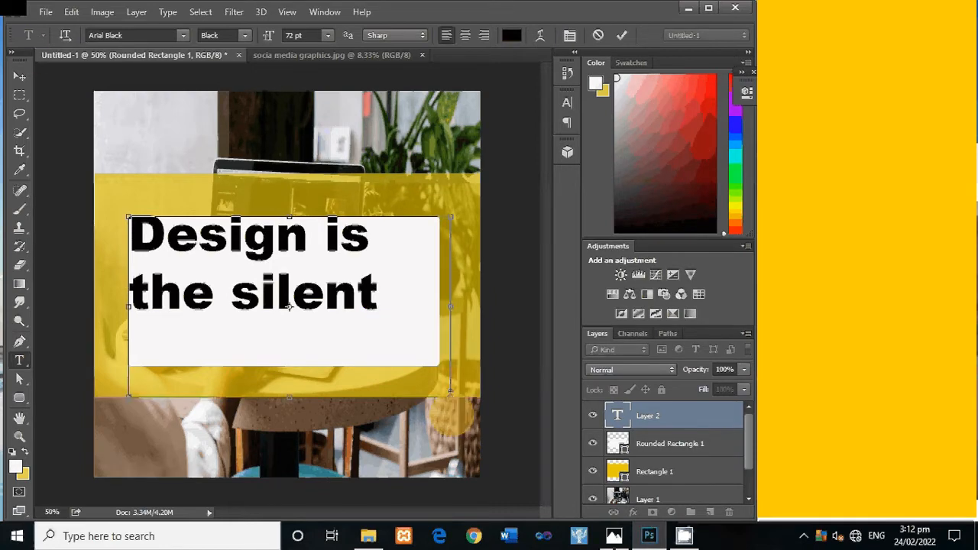
left_click_drag(438, 365, 489, 495)
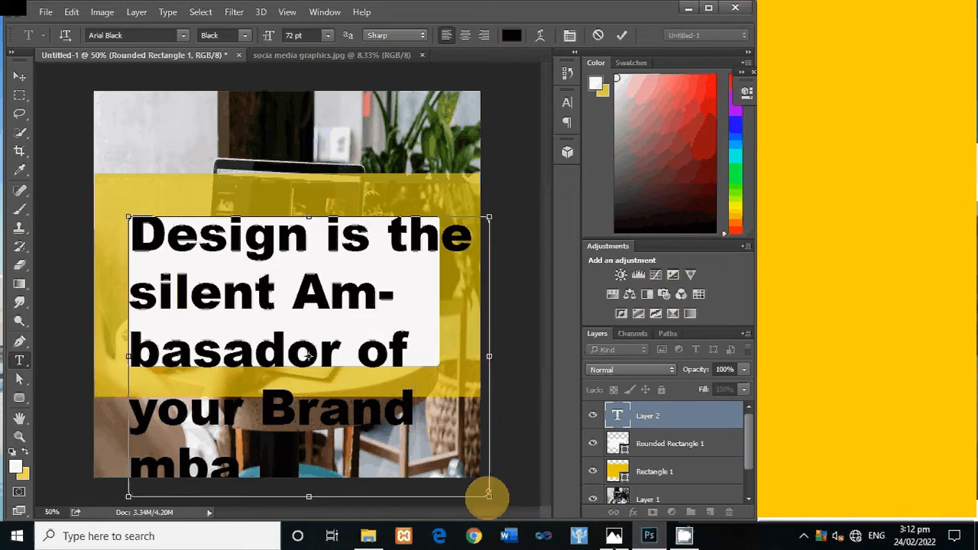
Set the whole text to 30 pt and replace the stray "mba" at its end with a period.
key("ctrl+a")
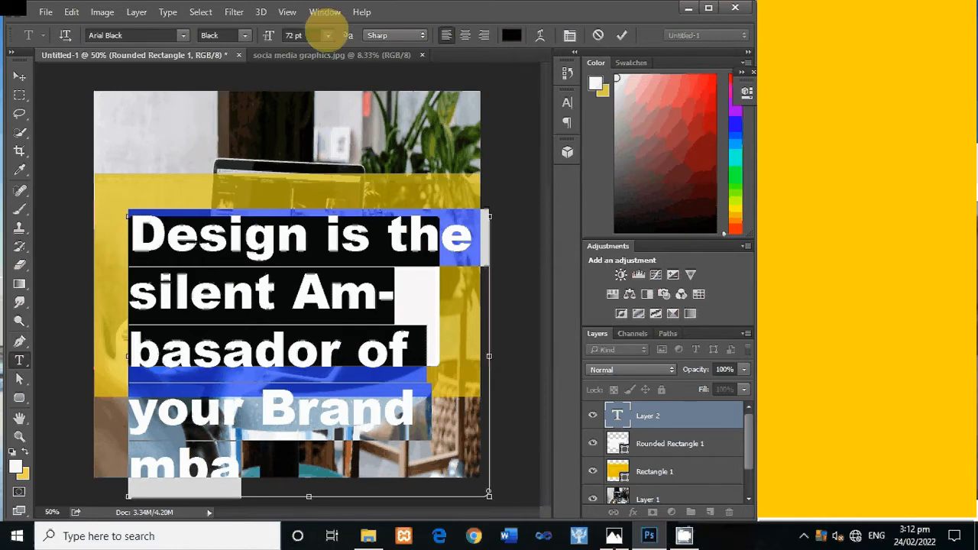
left_click(327, 35)
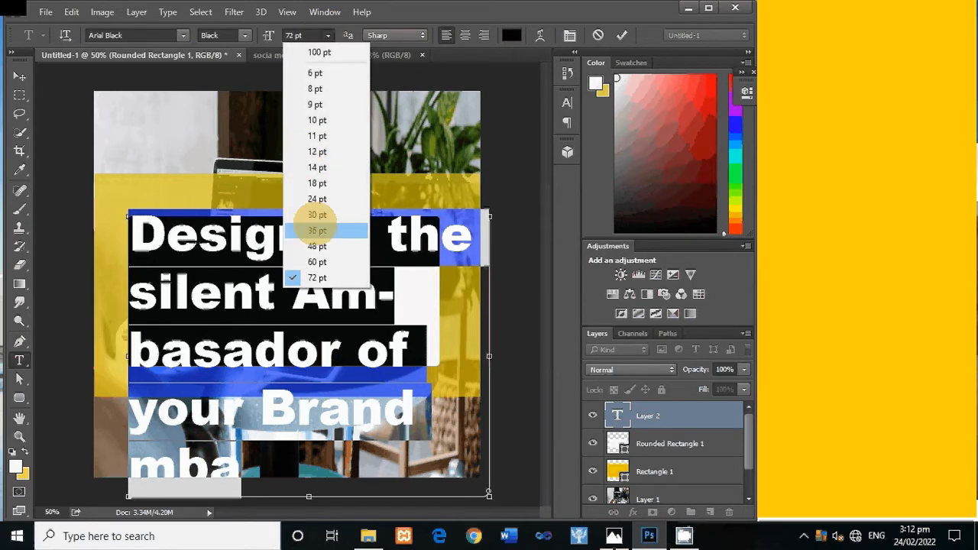
left_click(316, 216)
left_click(332, 256)
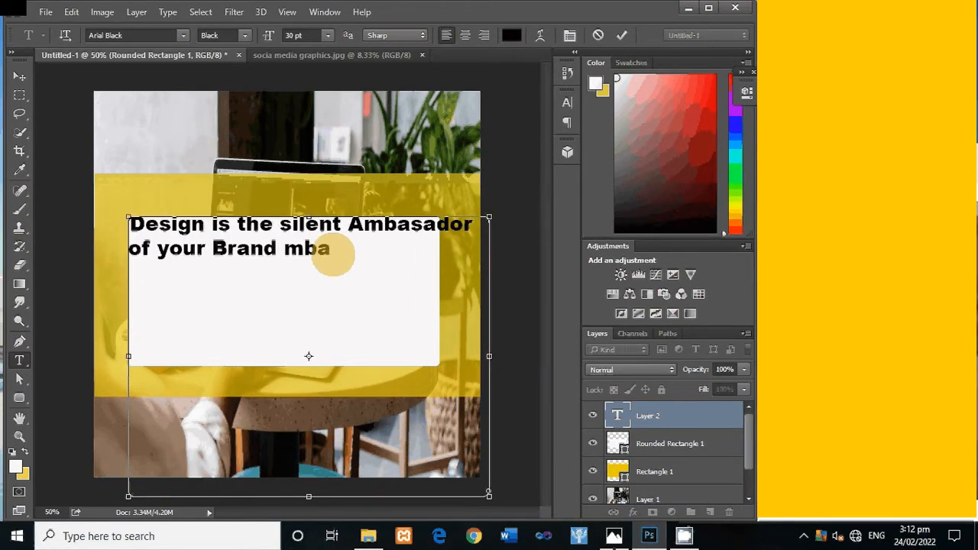
left_click_drag(333, 256, 277, 260)
key("BackSpace")
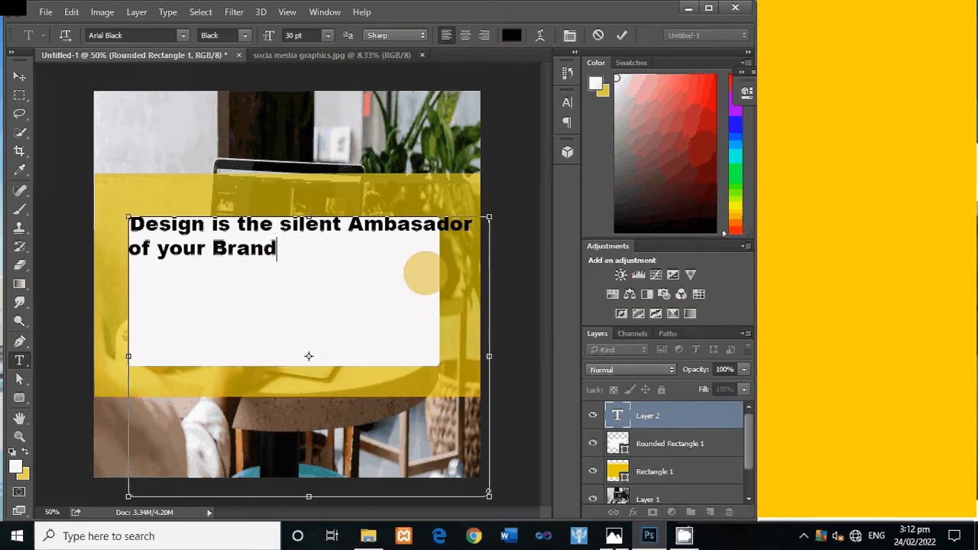
type(".")
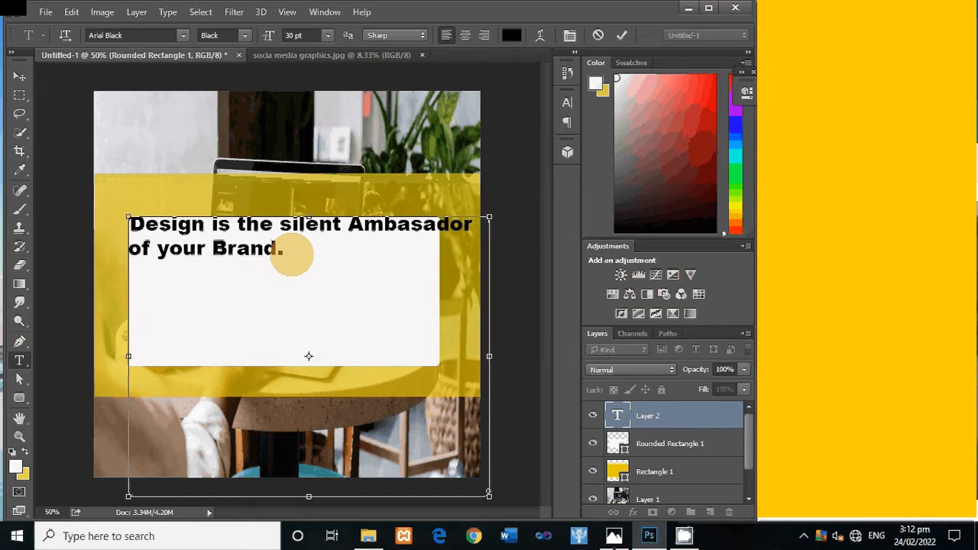
Center-align the text and insert line breaks after "silent" and after "your".
key("ctrl+a")
left_click(464, 35)
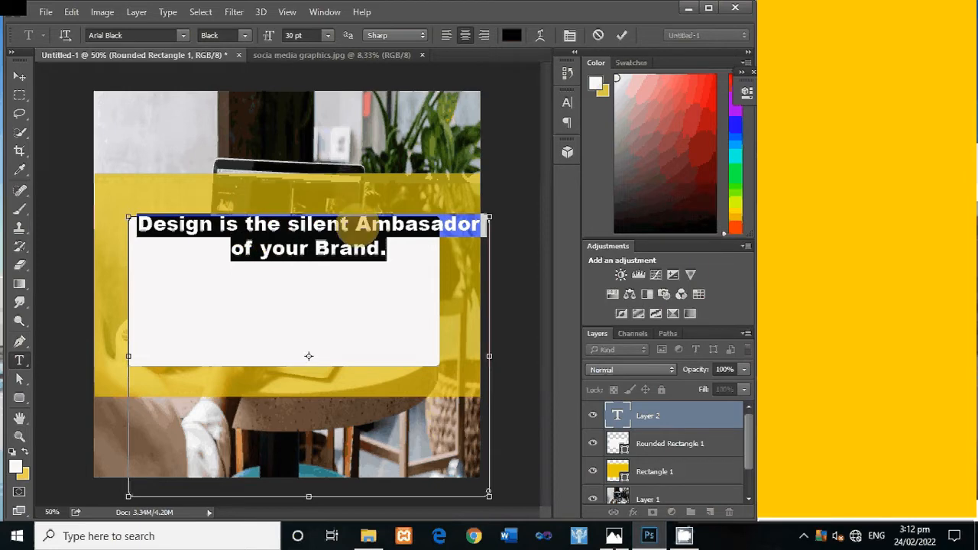
left_click(358, 228)
key("Return")
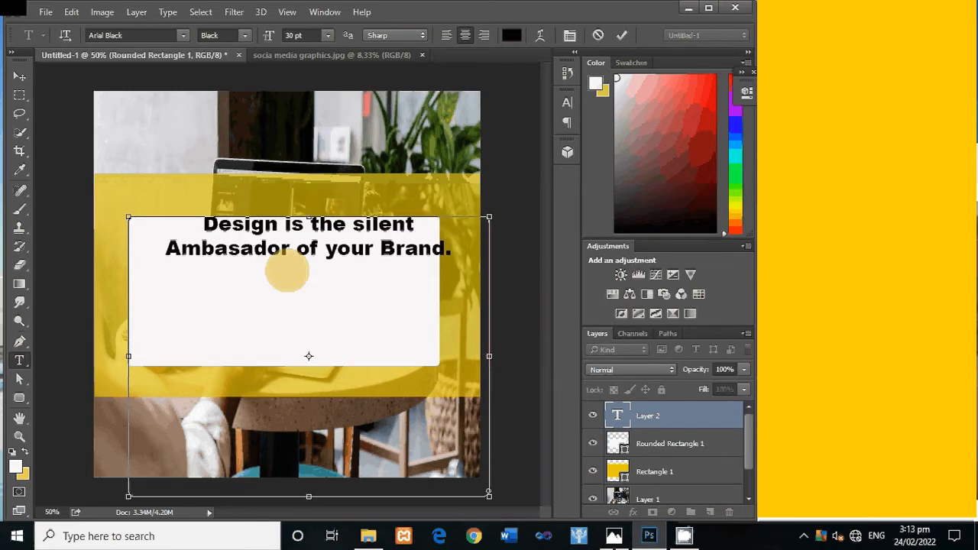
left_click(377, 252)
key("Return")
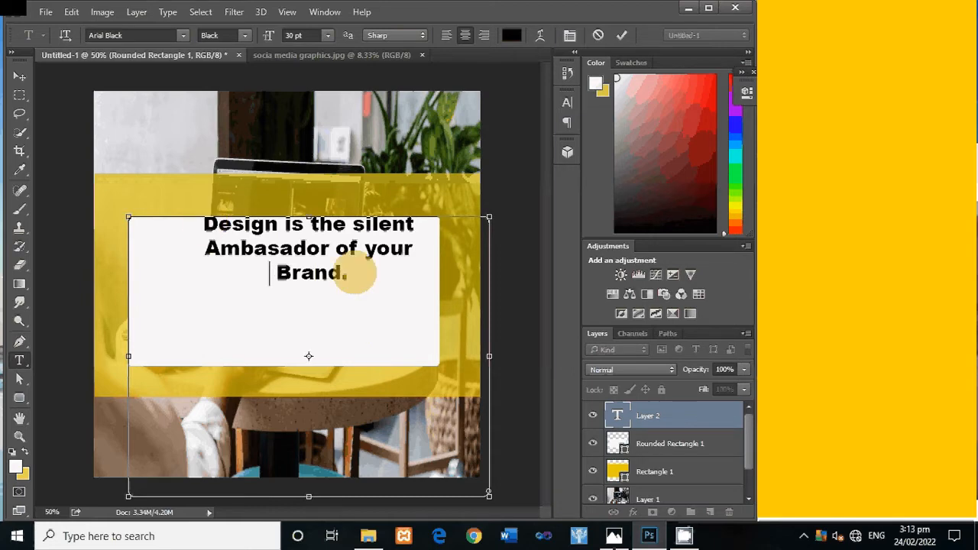
Set the whole text to 48 pt and shrink the text box to the white panel's width, its lower edge just below the yellow band.
left_click_drag(349, 272, 168, 223)
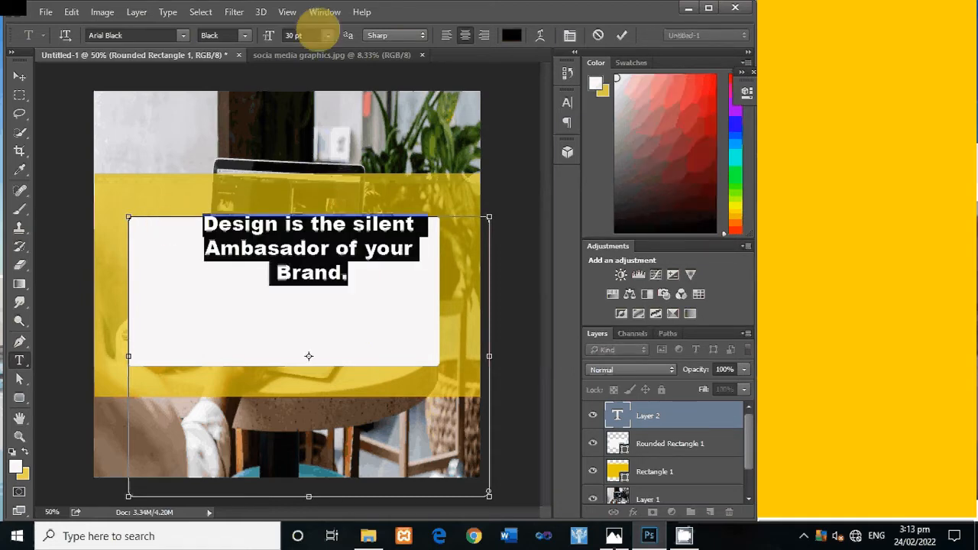
left_click(327, 35)
left_click(317, 262)
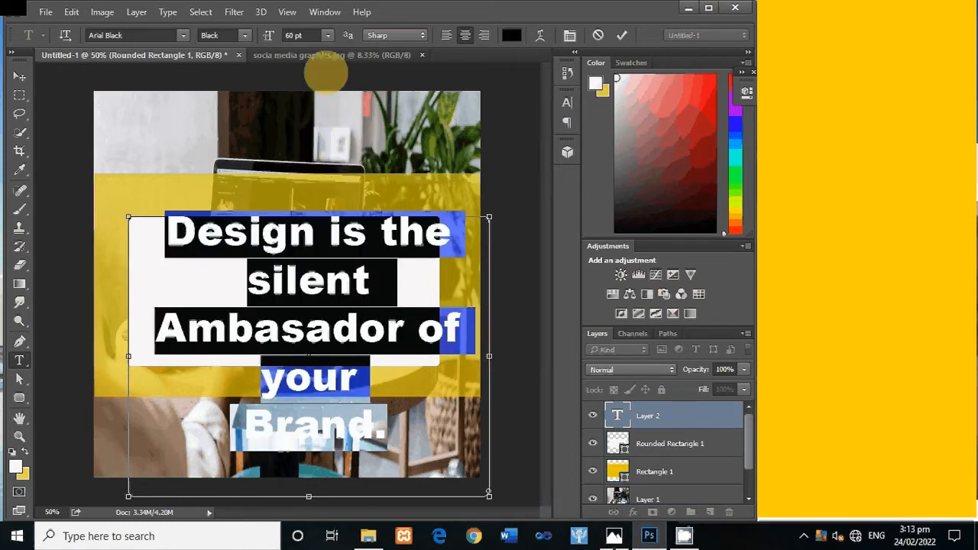
left_click(327, 35)
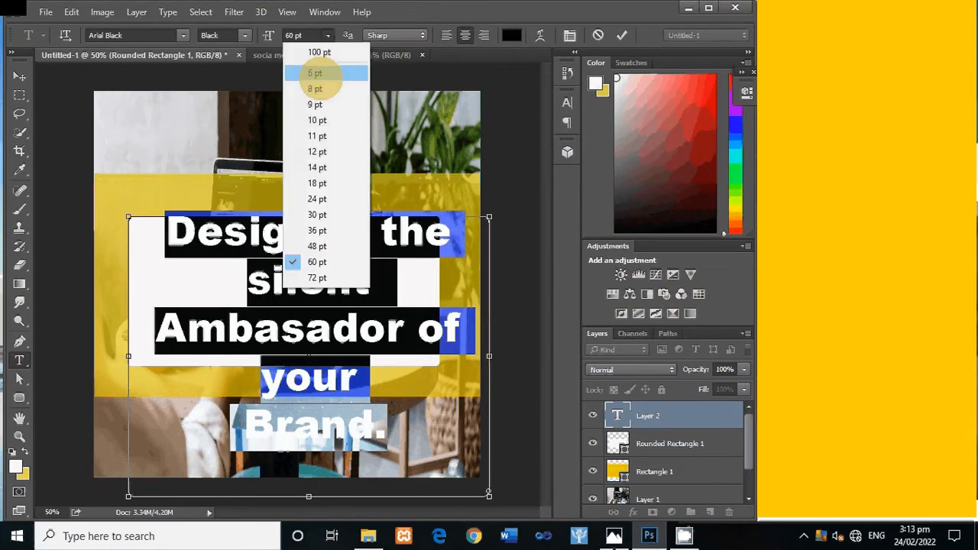
left_click(316, 246)
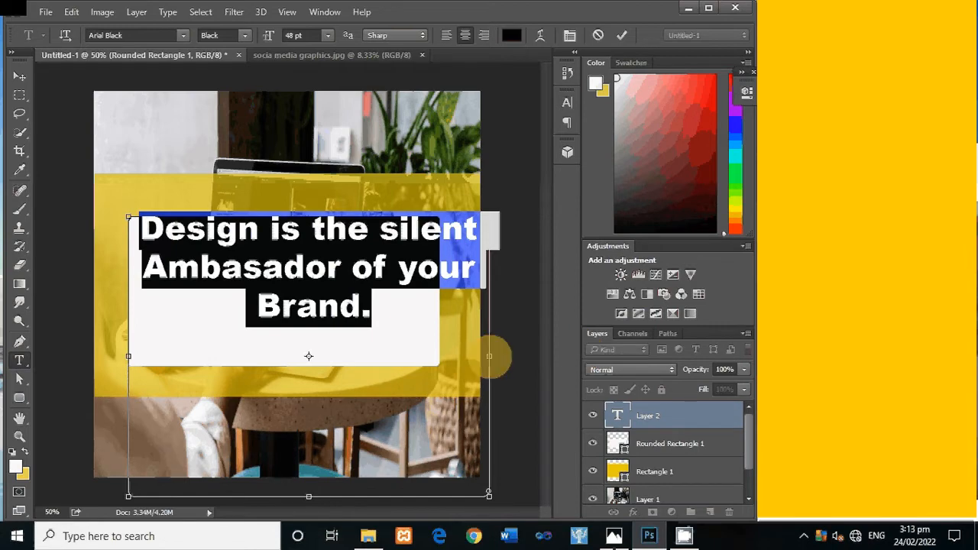
left_click_drag(490, 356, 439, 357)
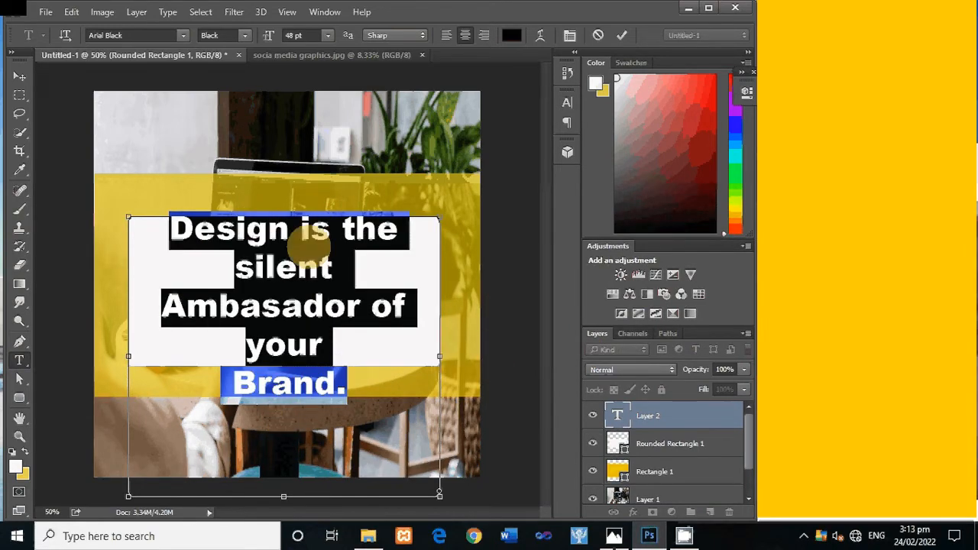
left_click_drag(283, 496, 283, 418)
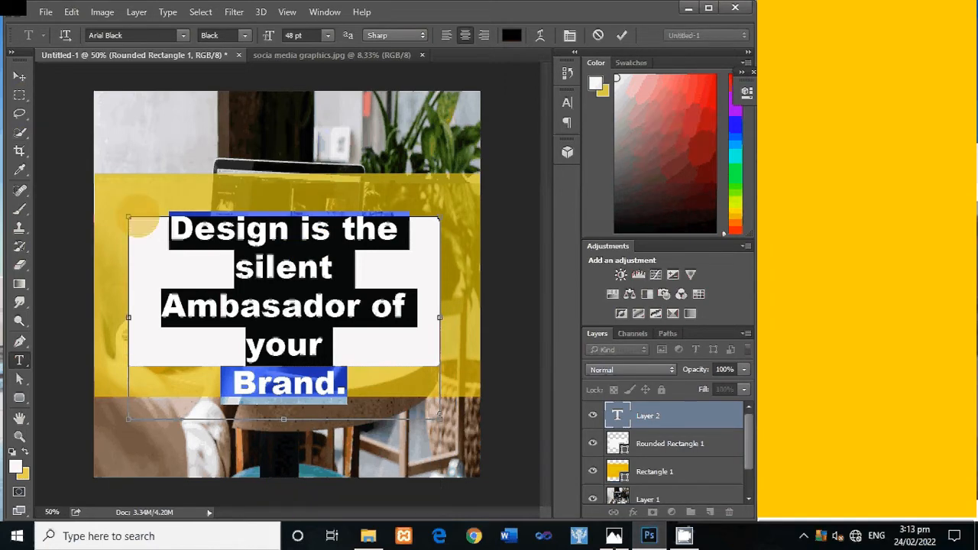
Raise the text box's upper edge above the white panel and its lower edge into the panel, and set the text to 40 pt.
left_click_drag(129, 218, 129, 197)
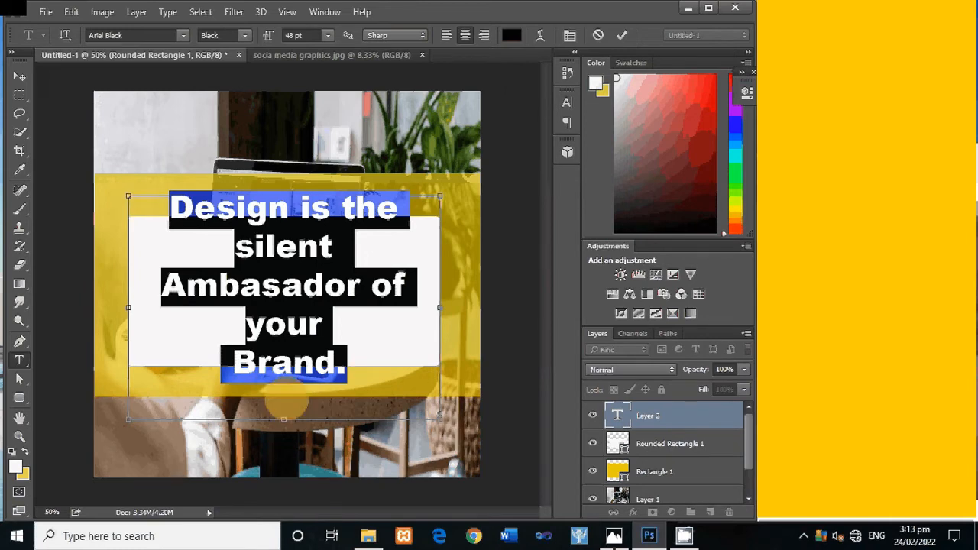
left_click_drag(283, 419, 283, 344)
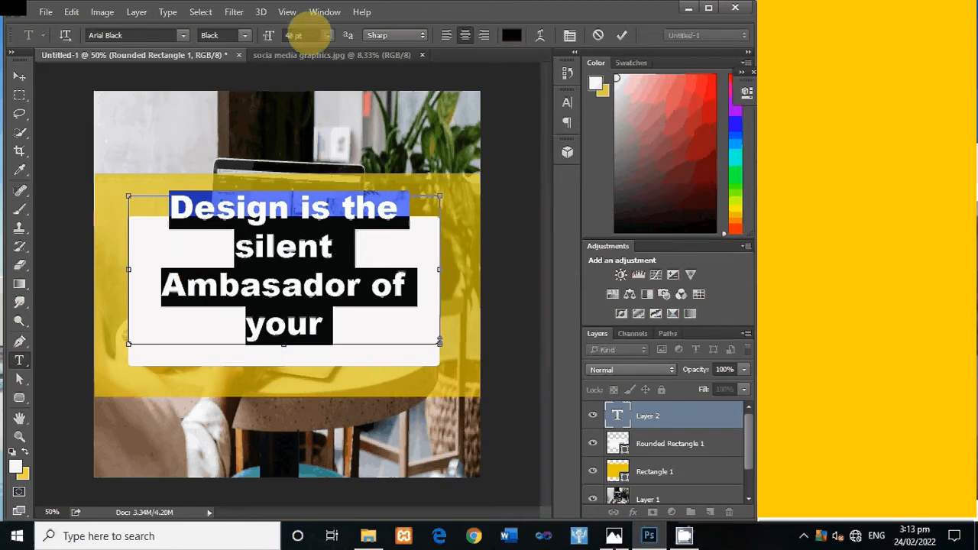
left_click(292, 36)
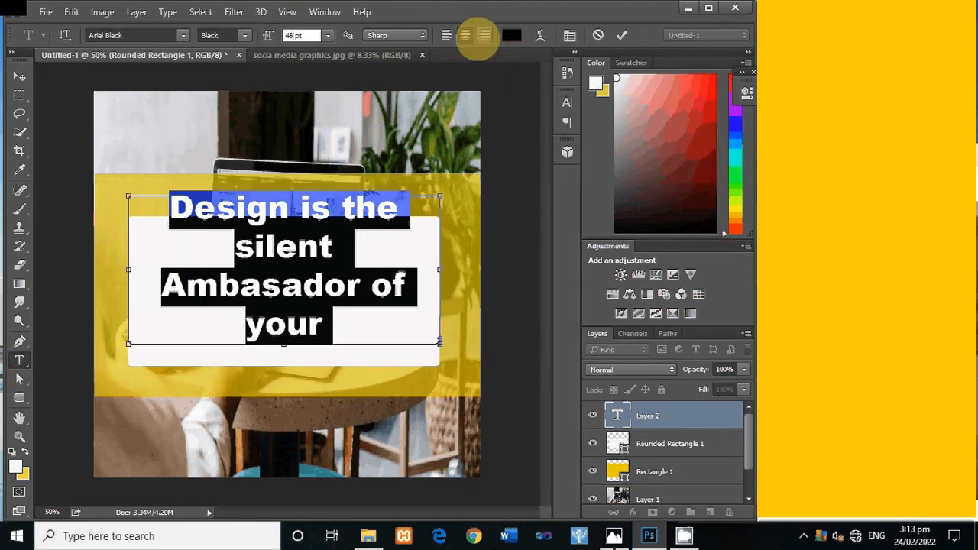
type("4")
key("Return")
type("0")
key("Return")
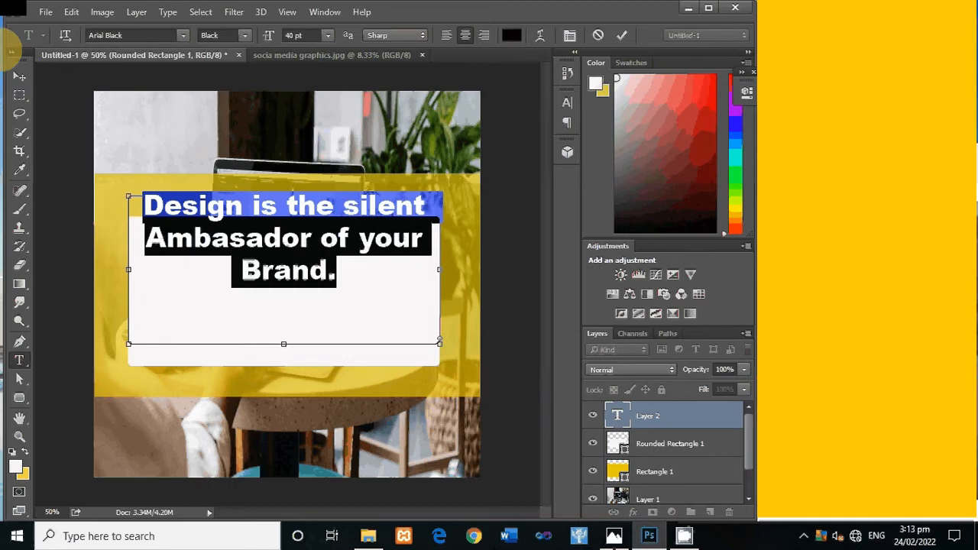
Move the quote down onto the white panel and correct "Ambasador" to "Ambassador".
left_click(20, 76)
left_click_drag(219, 245, 222, 283)
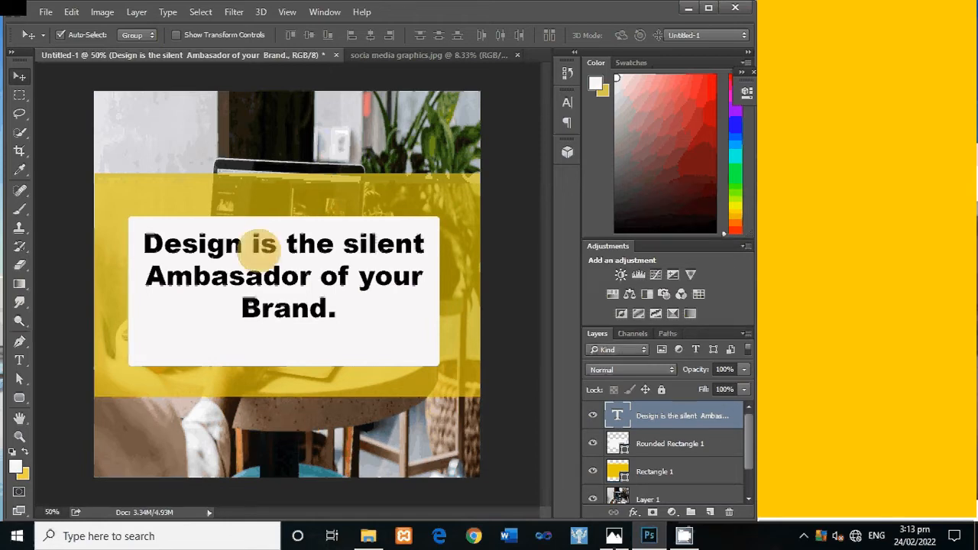
left_click(19, 360)
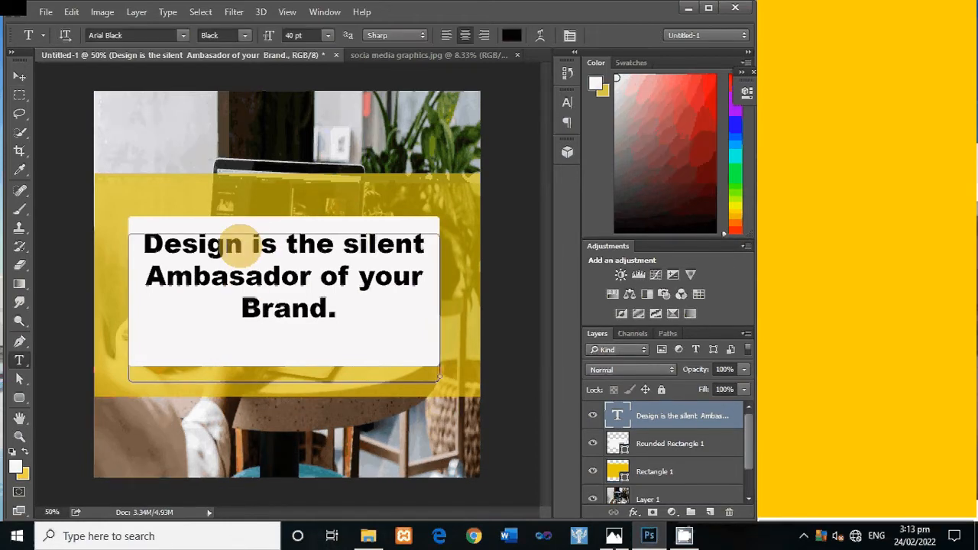
left_click(244, 276)
type("s")
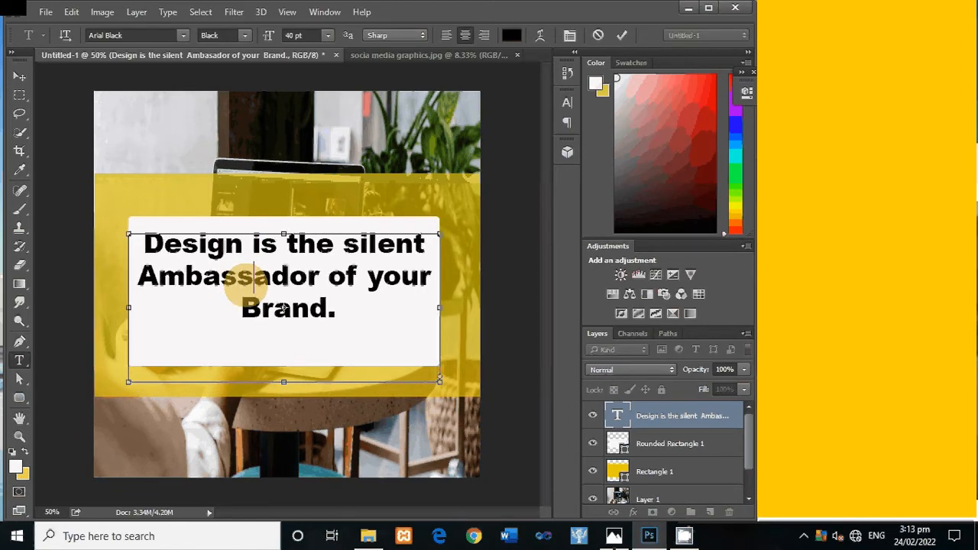
left_click(283, 308)
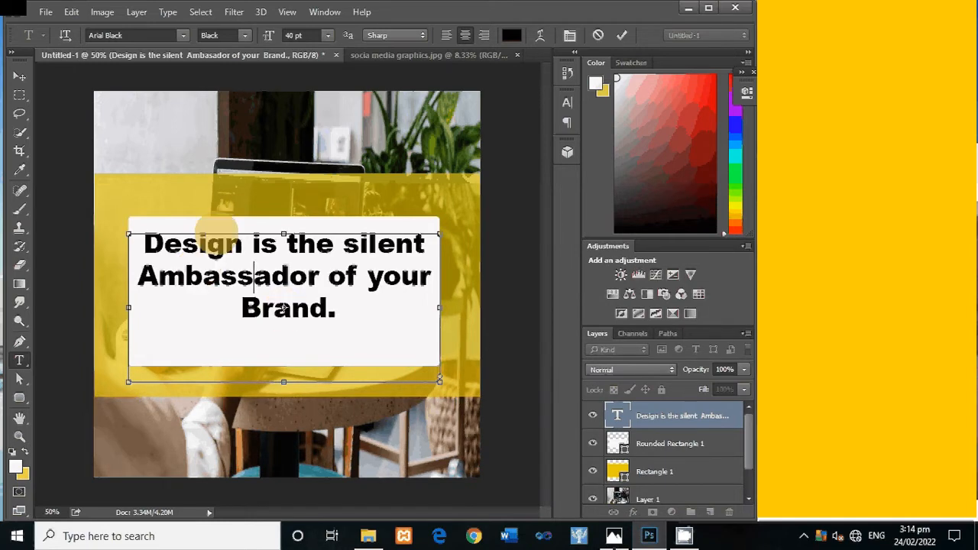
Retype "Design" and "Ambassador" in the quote in capitals as "DESIGN" and "AMBASSADOR".
left_click_drag(242, 243, 163, 243)
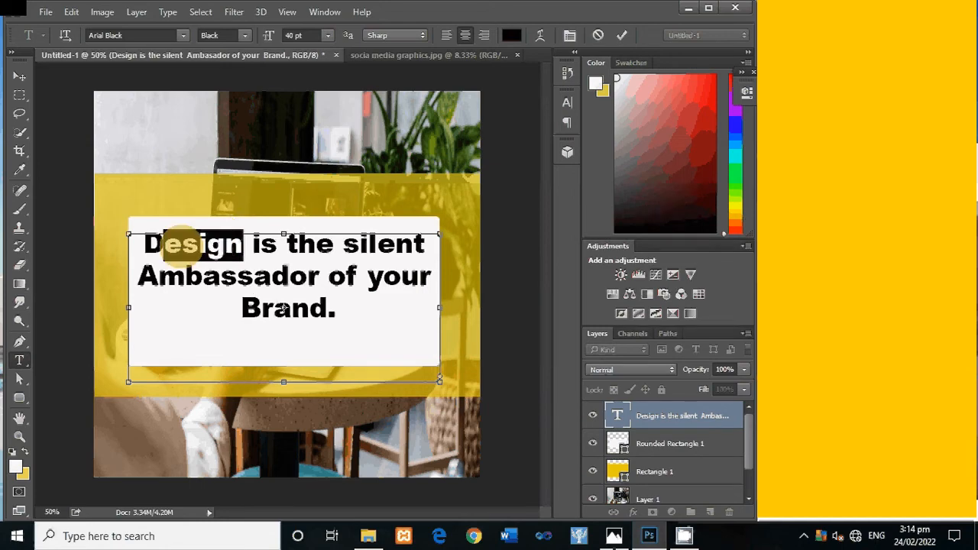
type("E")
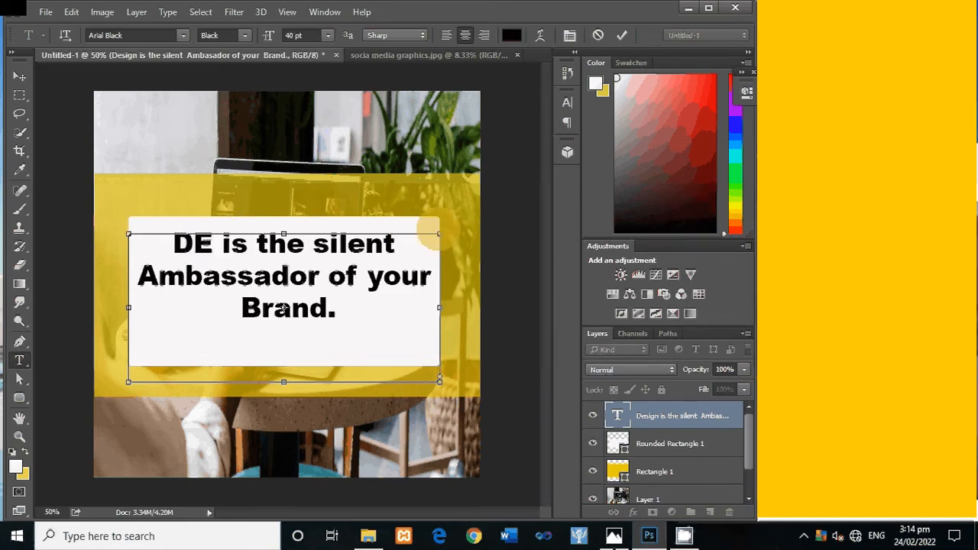
type("SIGN")
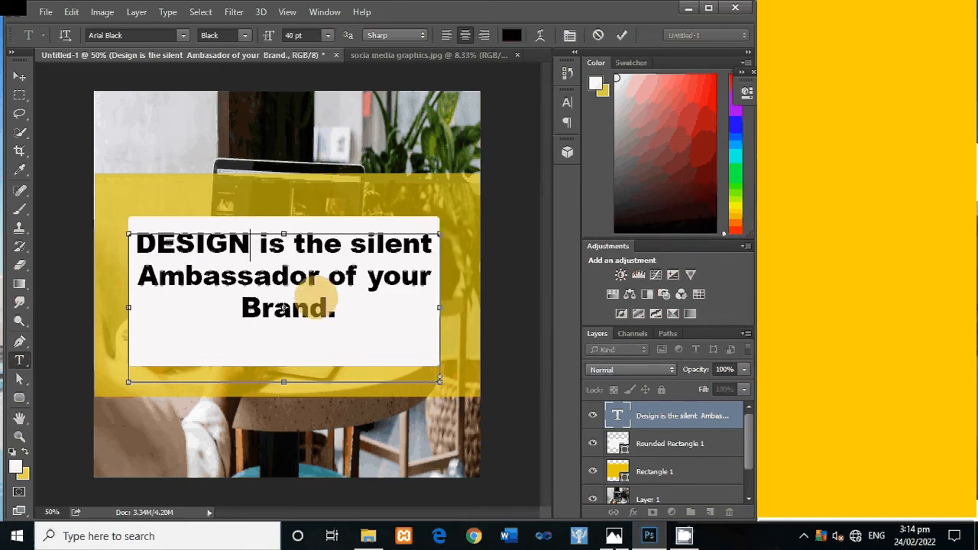
left_click_drag(317, 279, 138, 277)
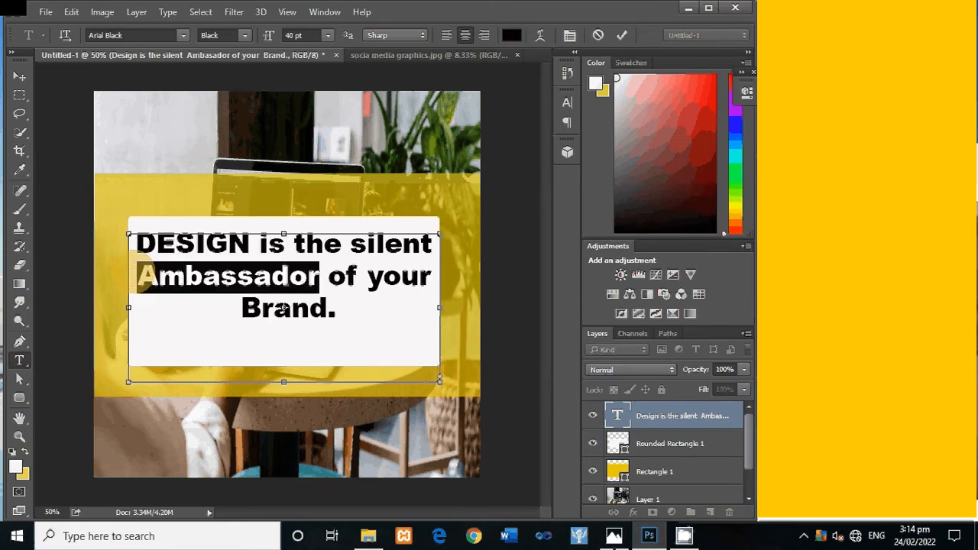
type("AMBASSA")
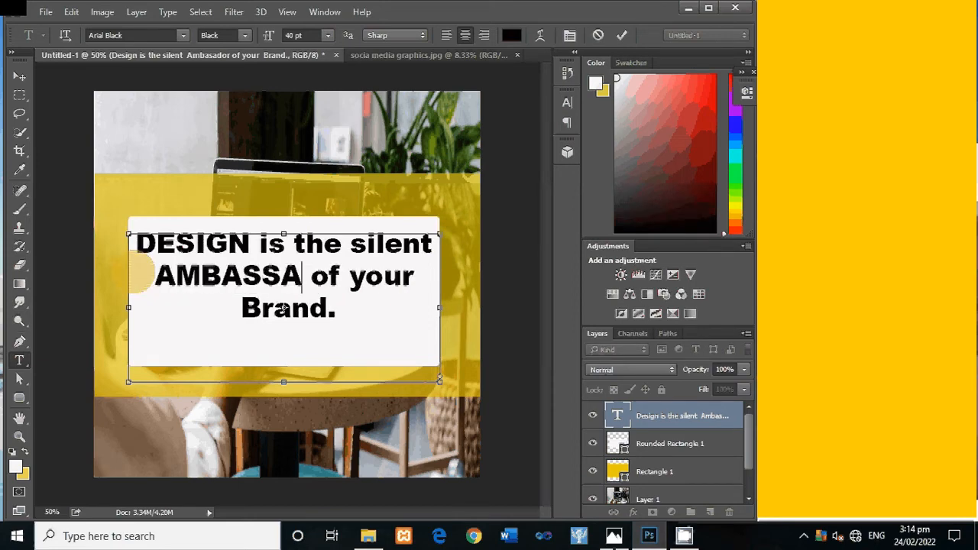
type("DOR")
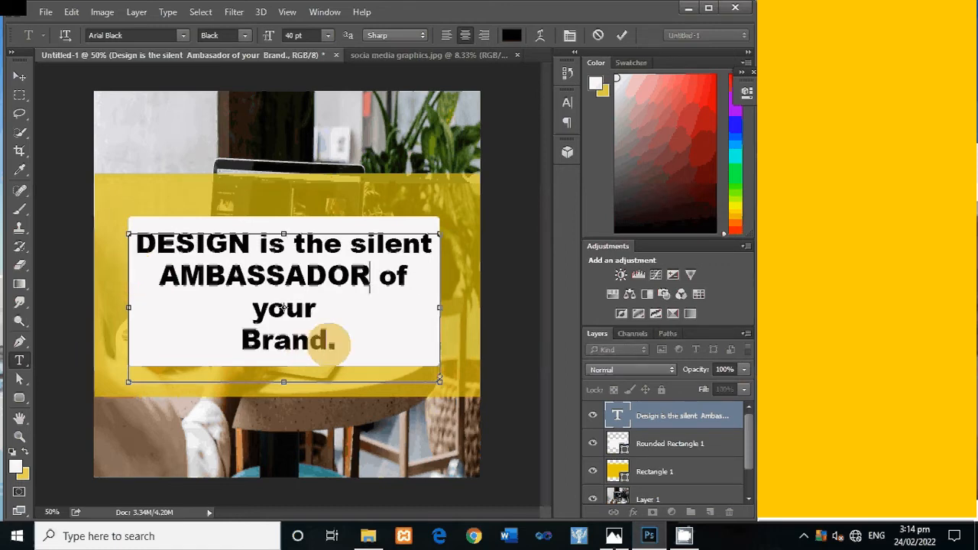
Retype "Brand" in capitals as "BRAND", keeping the period, and nudge the quote slightly on the panel.
left_click_drag(328, 342, 264, 341)
key("BackSpace")
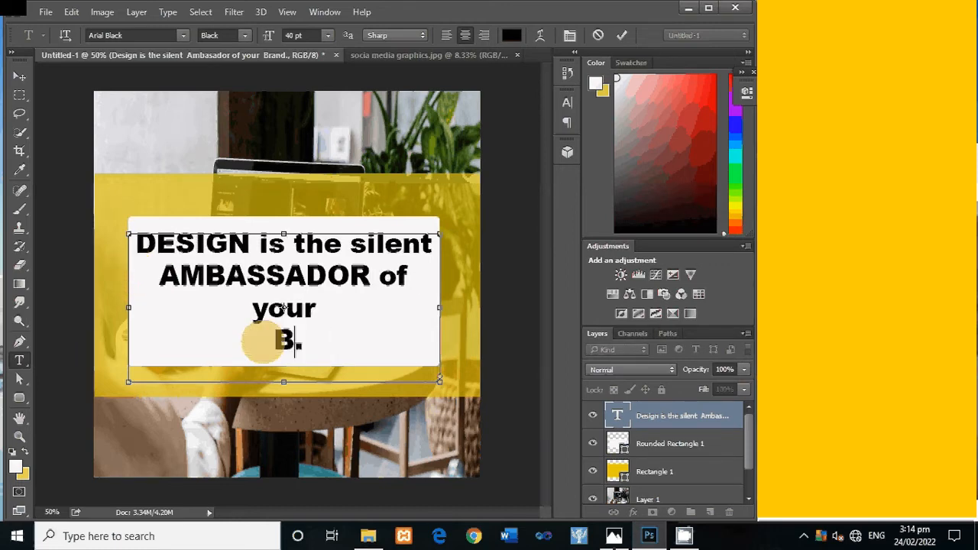
type("RAN")
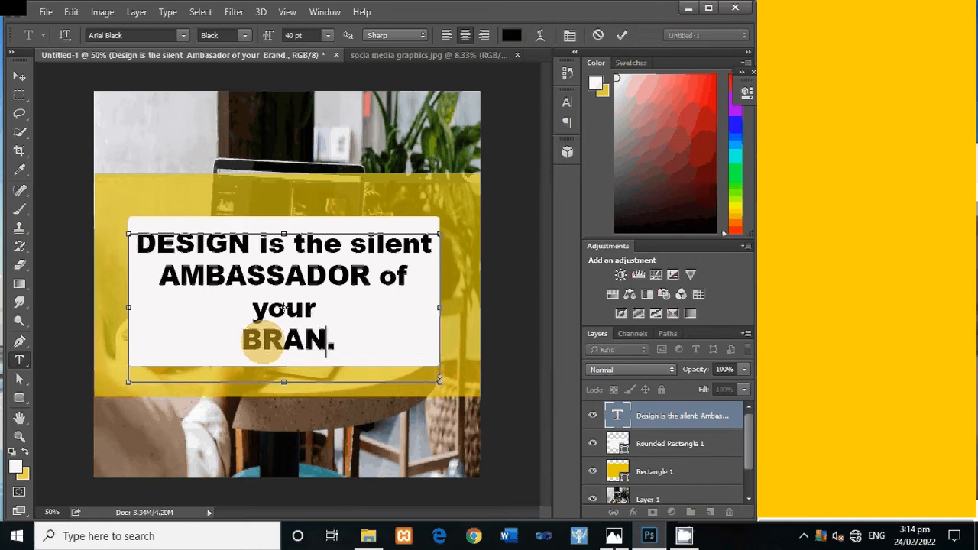
type("D")
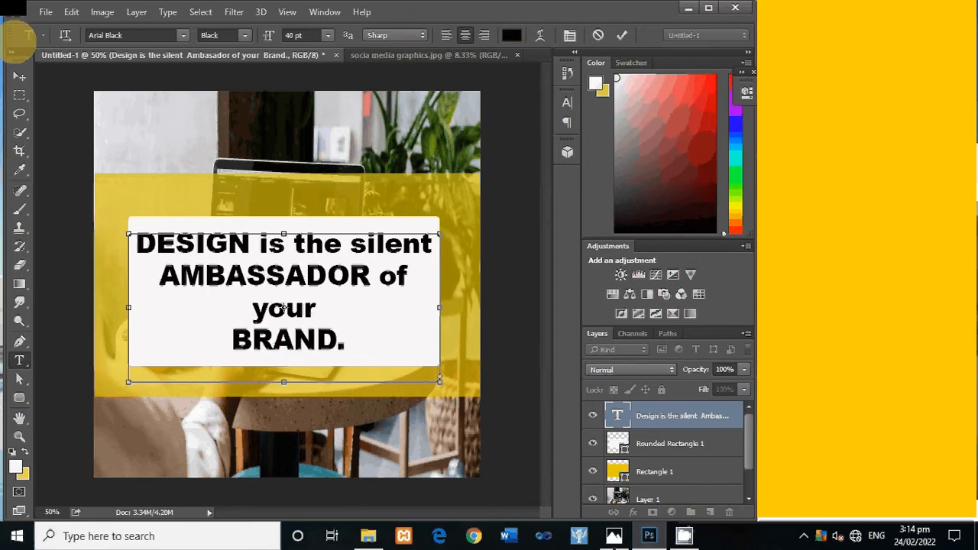
left_click(19, 76)
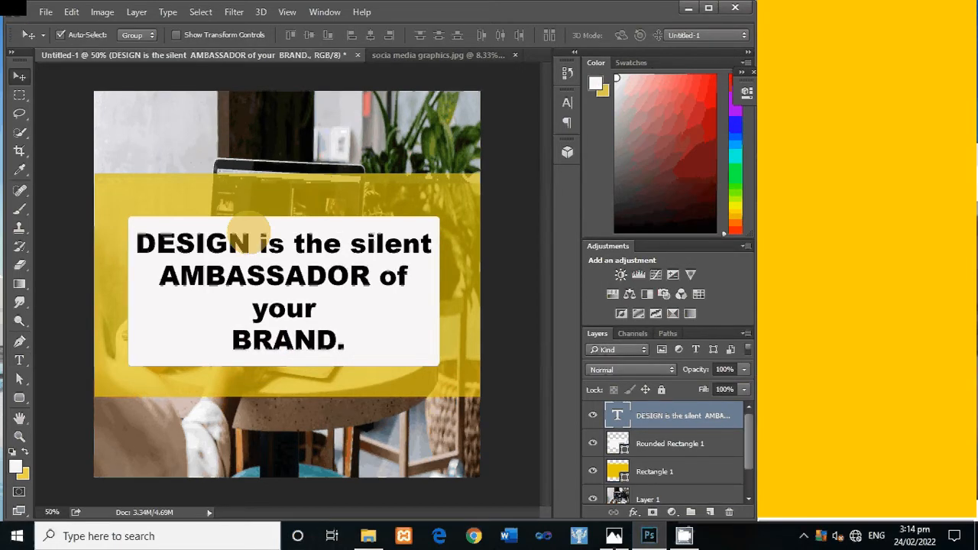
mouse_move(247, 232)
left_mouse_down()
mouse_move(248, 223)
mouse_move(249, 240)
left_mouse_up()
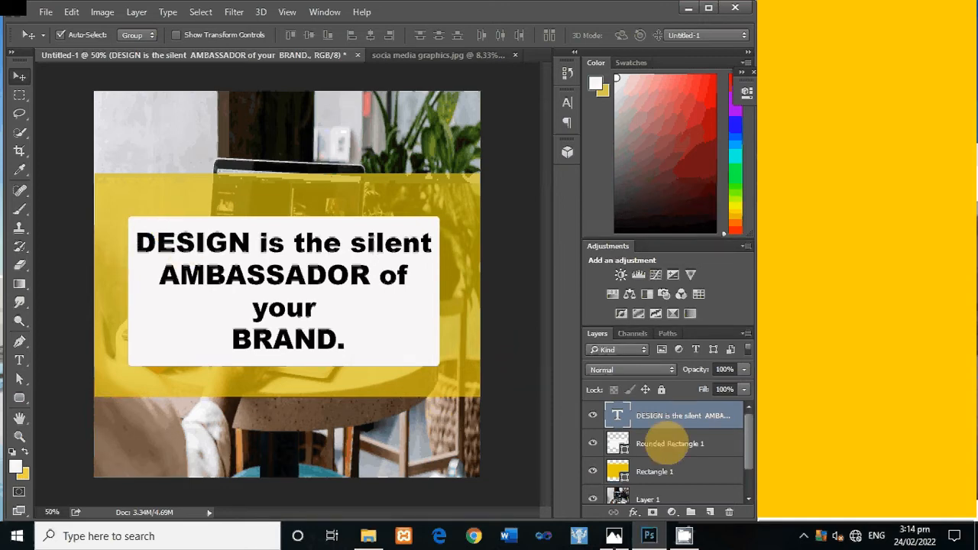
Move the white panel up and stretch it to 102.99% width and 127.27% height, extending its lower, upper and left edges.
left_click(670, 444)
left_click_drag(340, 226, 338, 213)
key("ctrl+t")
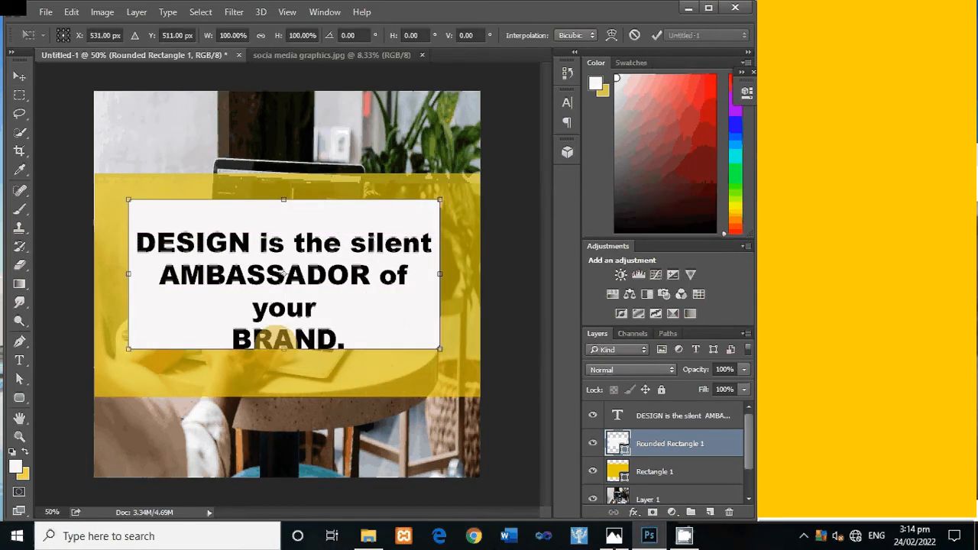
left_click_drag(284, 348, 284, 380)
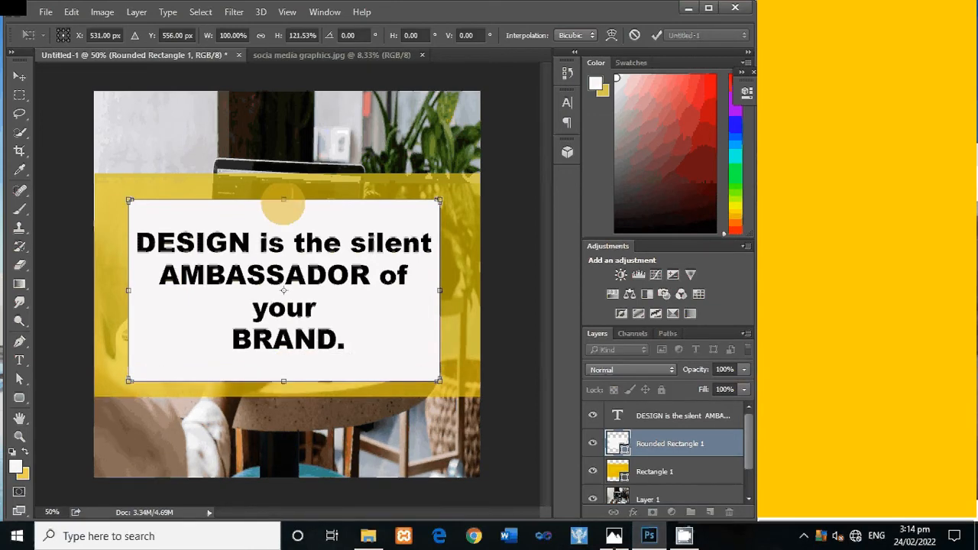
mouse_move(283, 203)
left_mouse_down()
mouse_move(292, 171)
mouse_move(283, 194)
left_mouse_up()
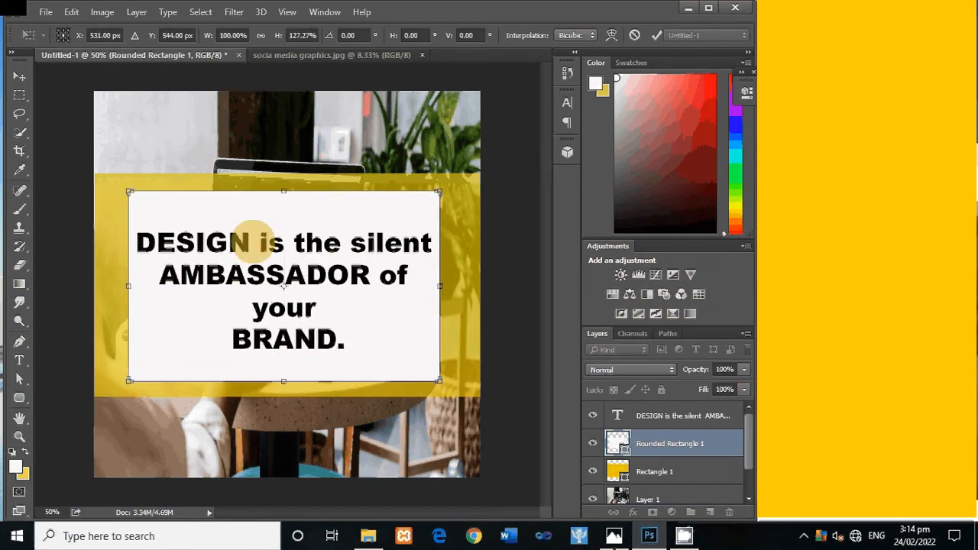
left_click_drag(131, 288, 120, 286)
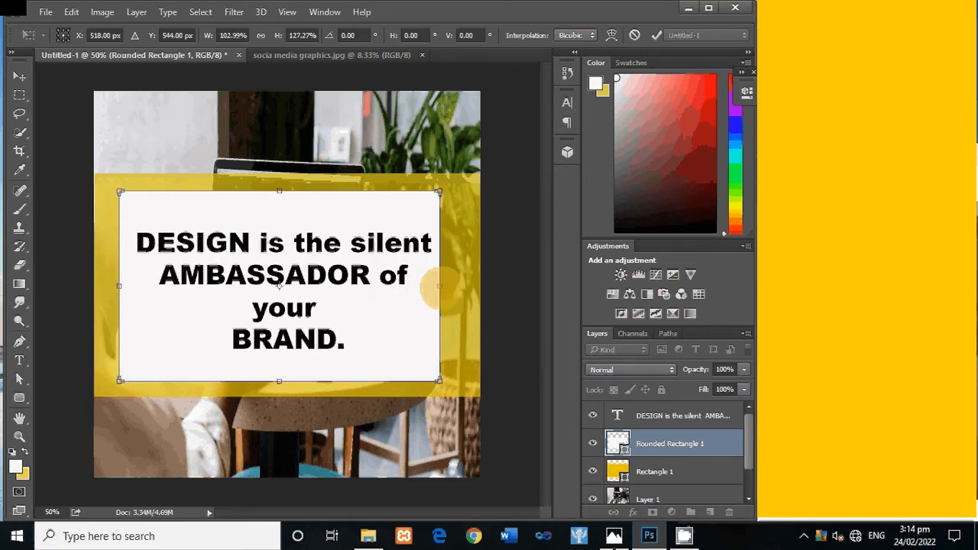
left_click_drag(440, 286, 444, 287)
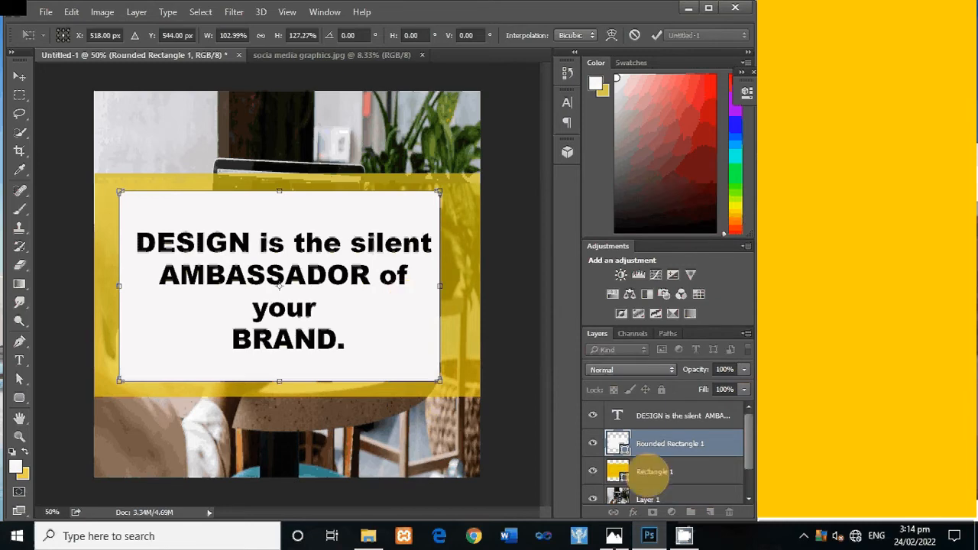
Shift the white panel to X 498 px, Y 544 px, and move the quote up and left to center it horizontally on the panel.
left_click_drag(274, 278, 275, 277)
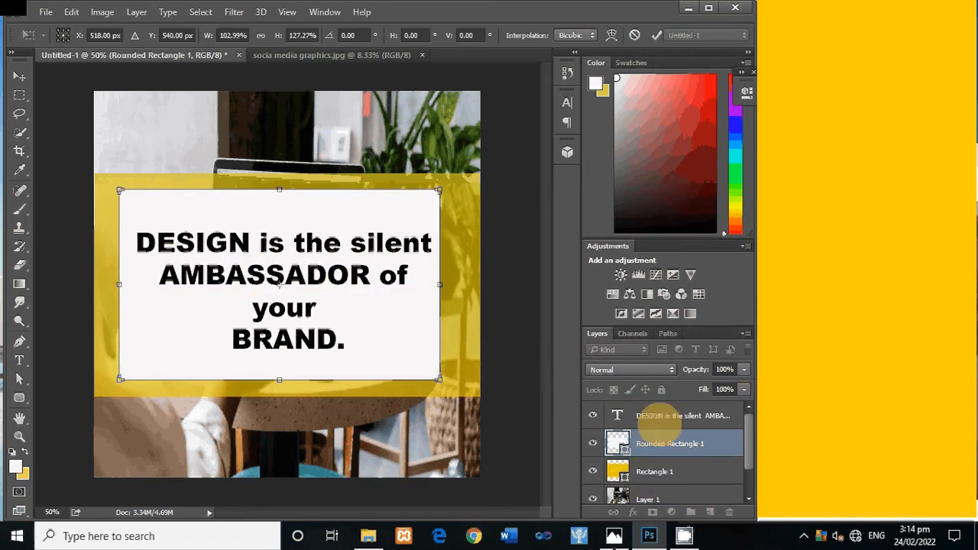
mouse_move(288, 292)
left_mouse_down()
mouse_move(289, 277)
mouse_move(289, 298)
left_mouse_up()
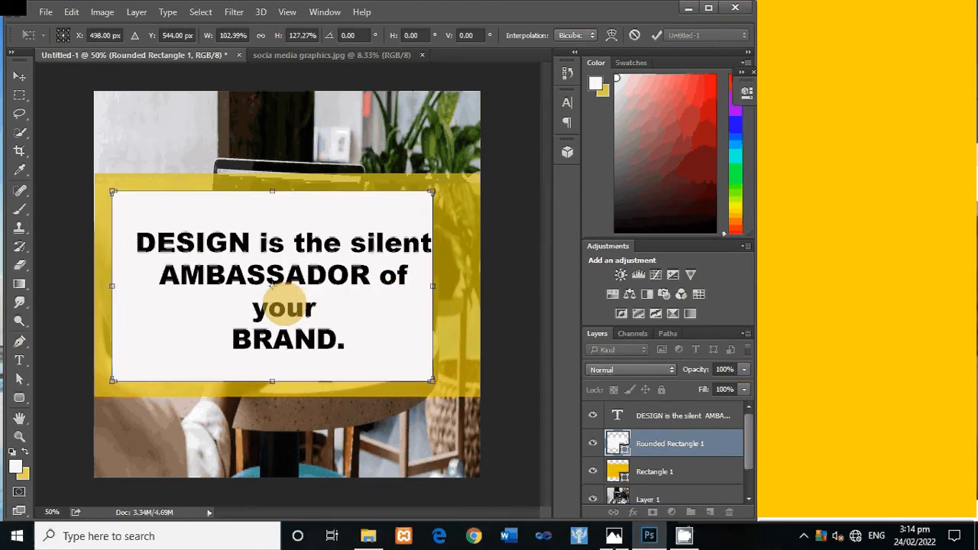
key("Return")
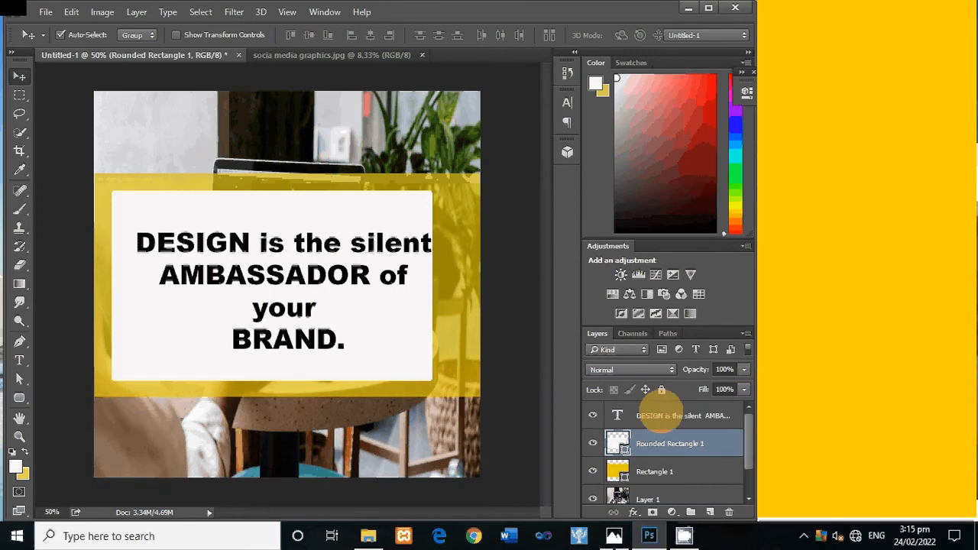
left_click(661, 416)
mouse_move(289, 277)
left_mouse_down()
mouse_move(277, 256)
mouse_move(276, 265)
left_mouse_up()
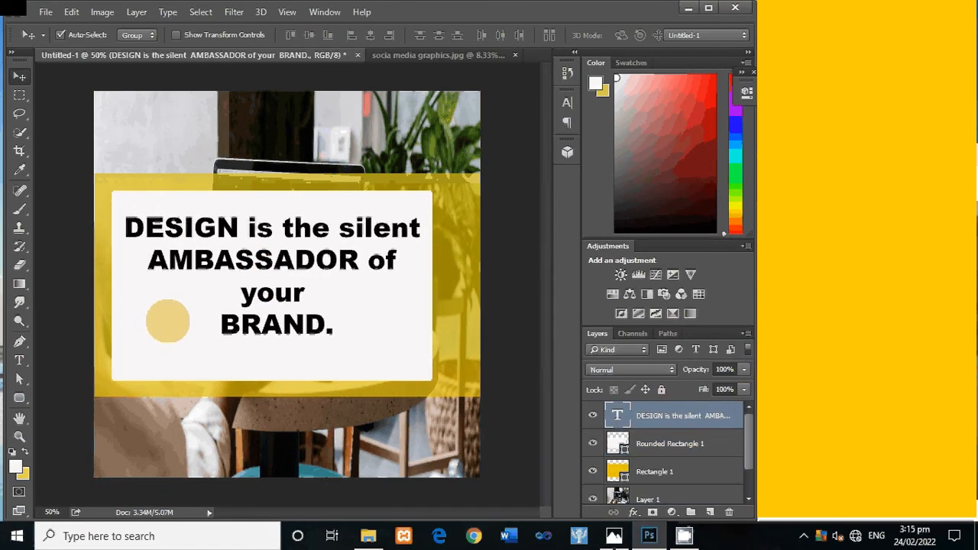
Add the attribution "-PAUL RAND" as a separate text layer directly below "BRAND." on the white panel.
left_click(20, 359)
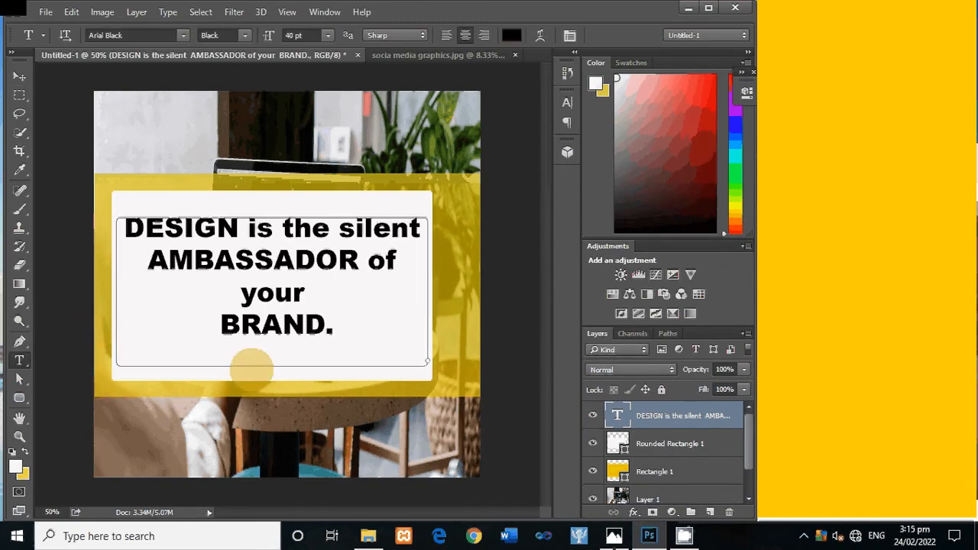
left_click(250, 358)
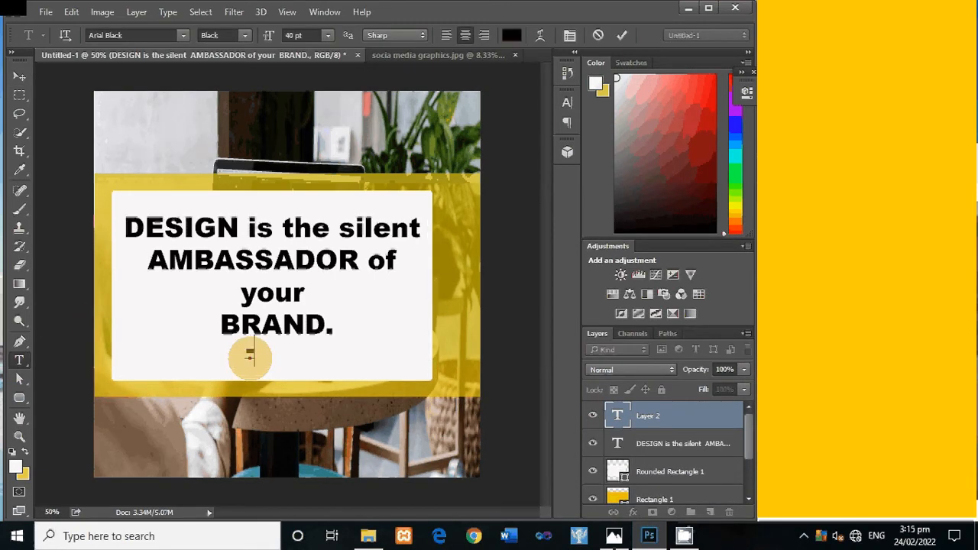
type("-pau")
key("BackSpace")
key("BackSpace")
key("BackSpace")
key("BackSpace")
type("-PA")
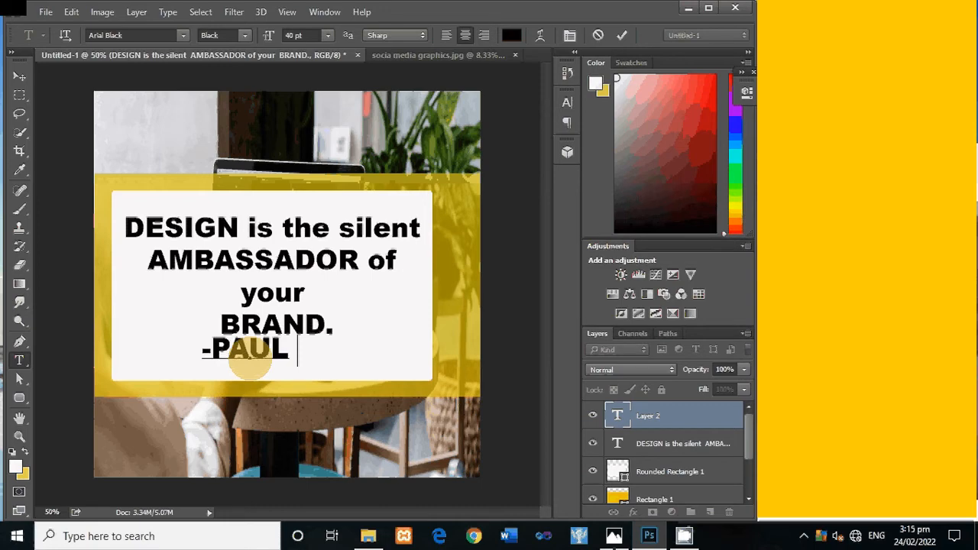
type("RN")
key("BackSpace")
type("A")
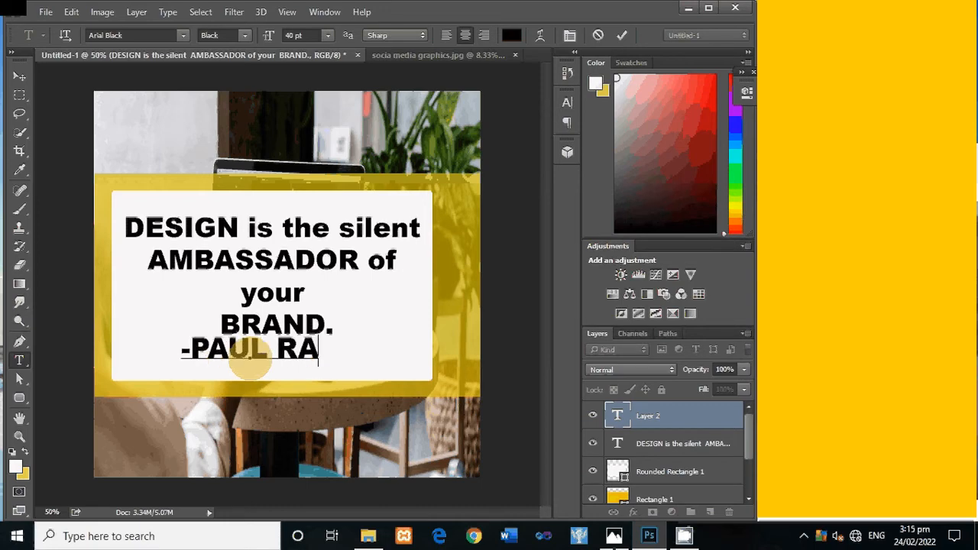
type("ND")
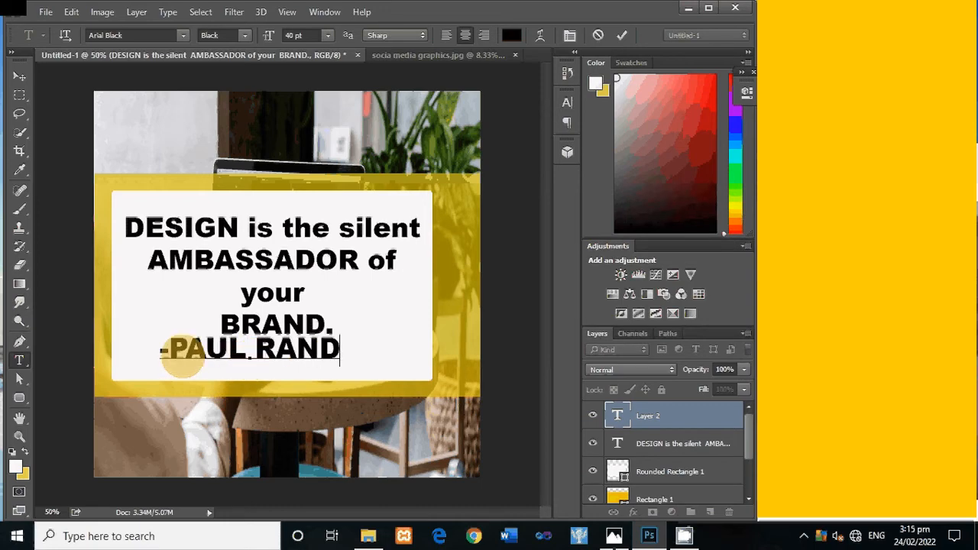
Format the attribution "-PAUL RAND" as 30 pt Arial Italic and move it down and right, centering it beneath "BRAND." with a small gap.
left_click_drag(321, 360, 156, 350)
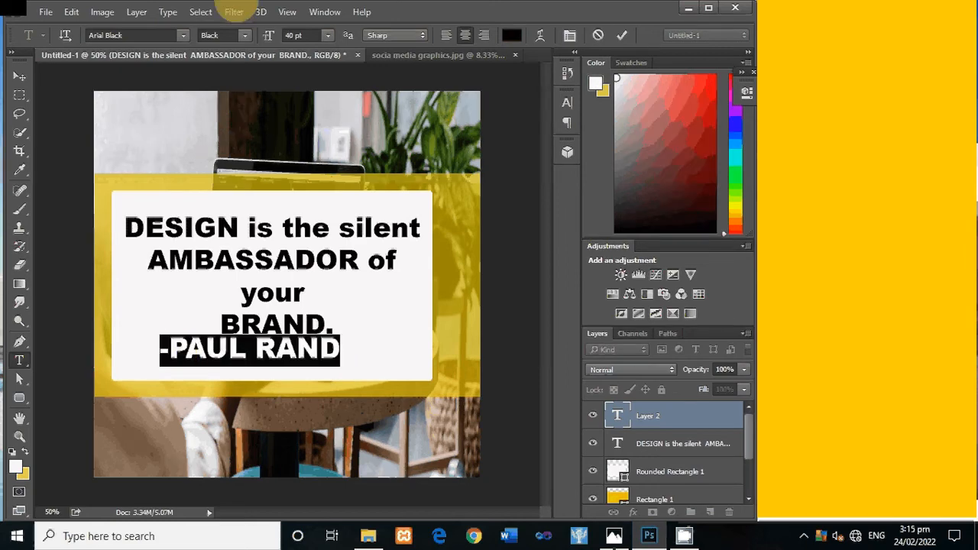
left_click(327, 35)
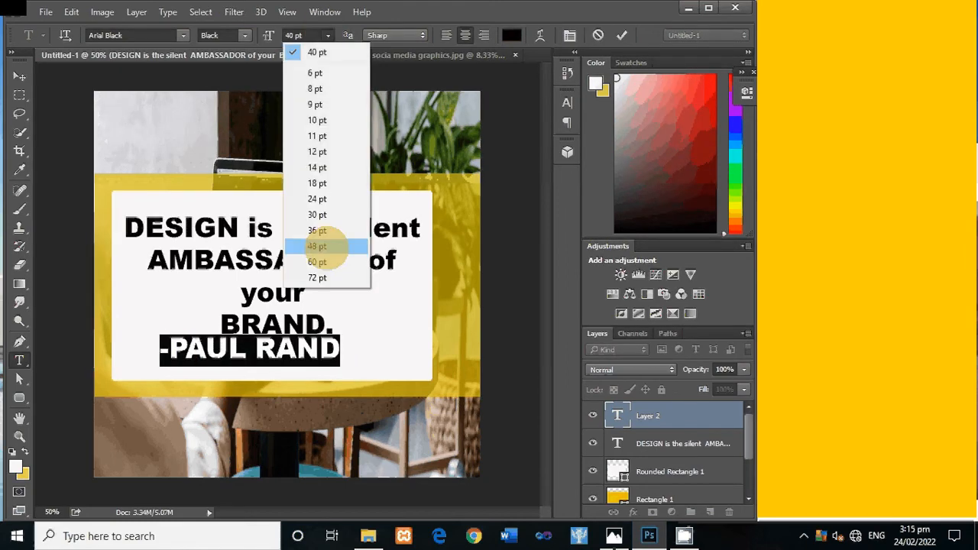
left_click(316, 230)
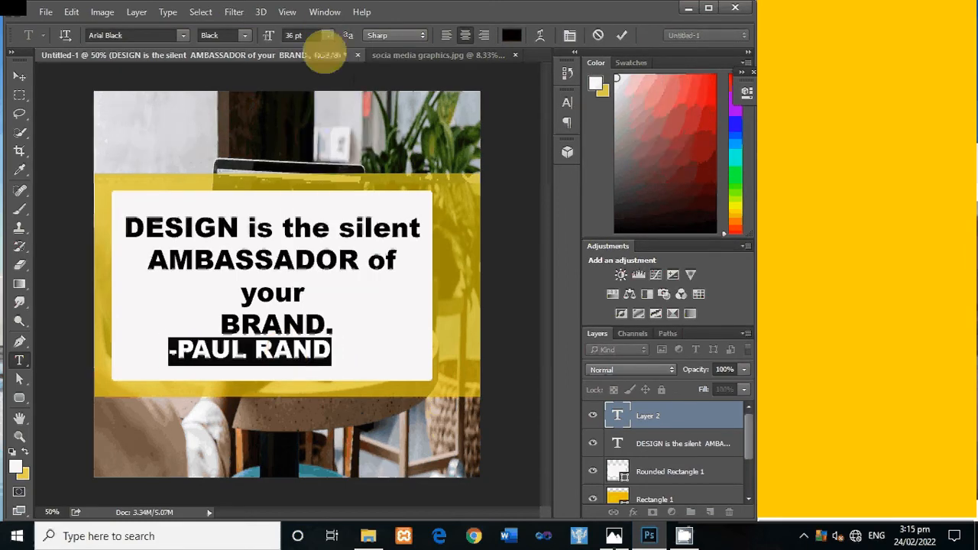
left_click(327, 35)
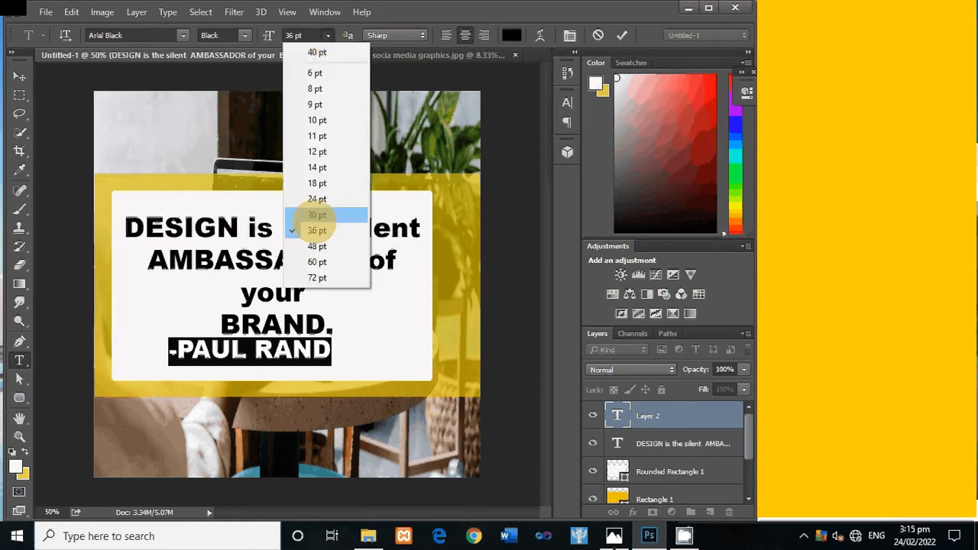
left_click(321, 219)
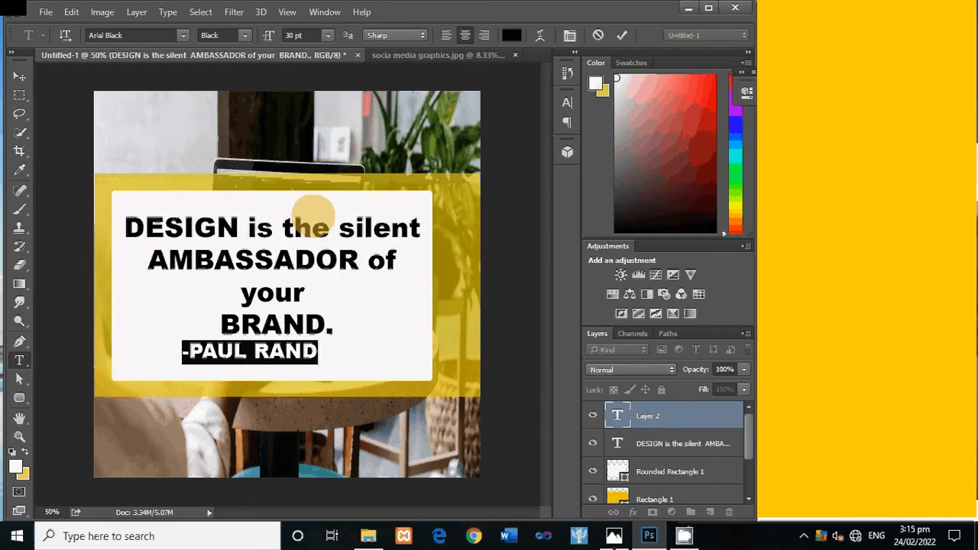
left_click(240, 35)
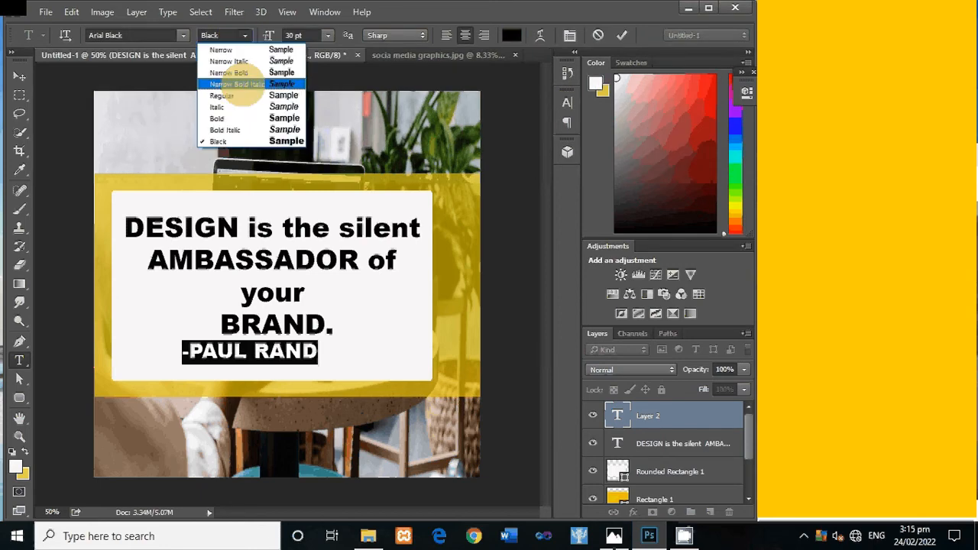
left_click(249, 107)
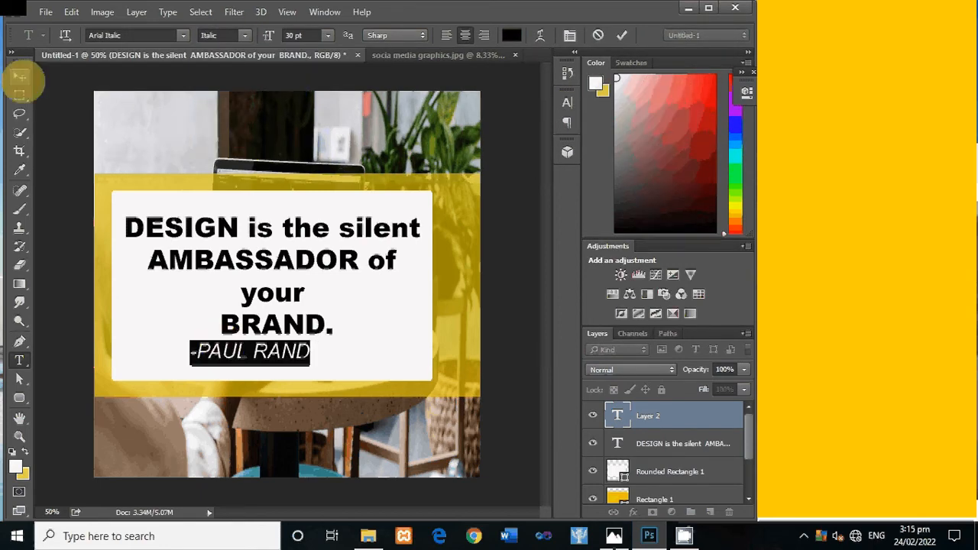
left_click(19, 77)
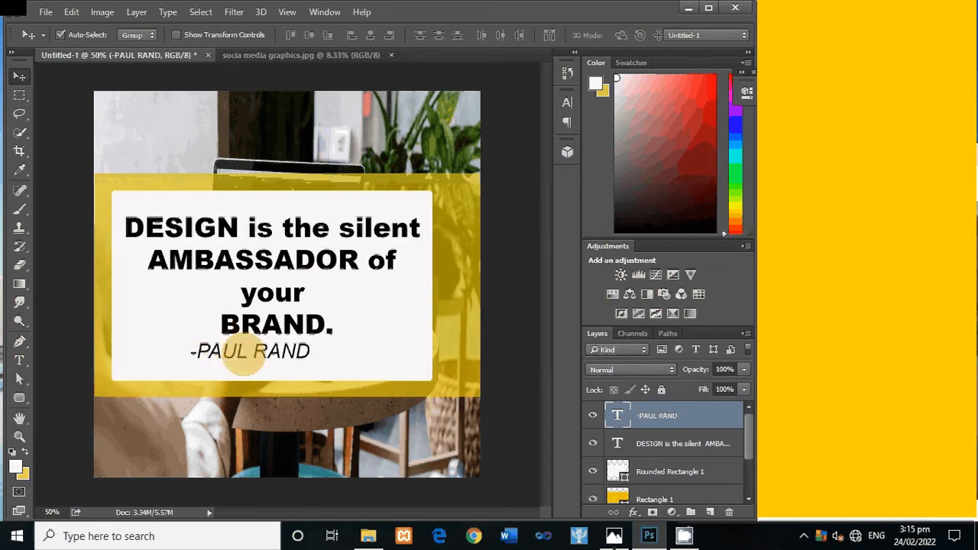
left_click_drag(243, 354, 269, 365)
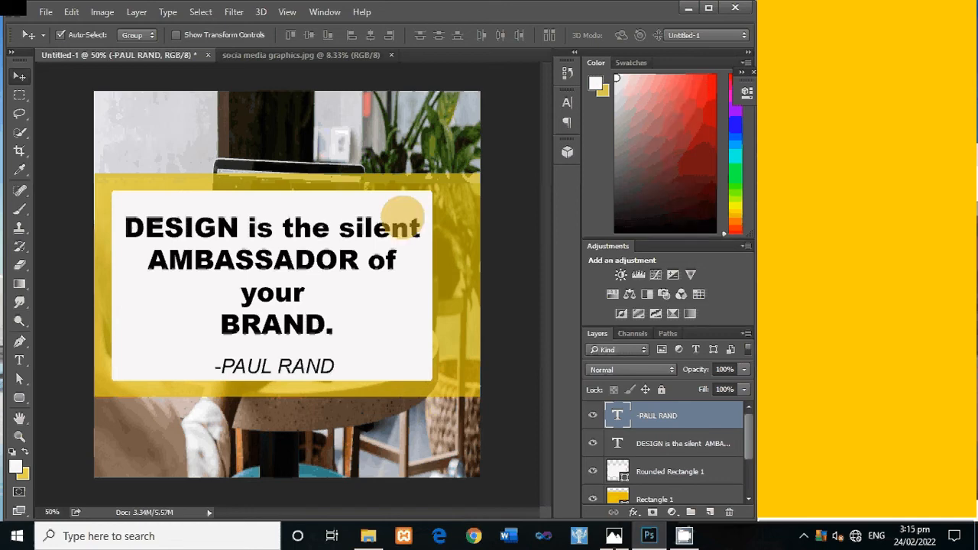
Shift the white panel right to center it across the yellow band, and move the quote right to center it on the panel.
left_click(669, 472)
left_click_drag(403, 197, 392, 197)
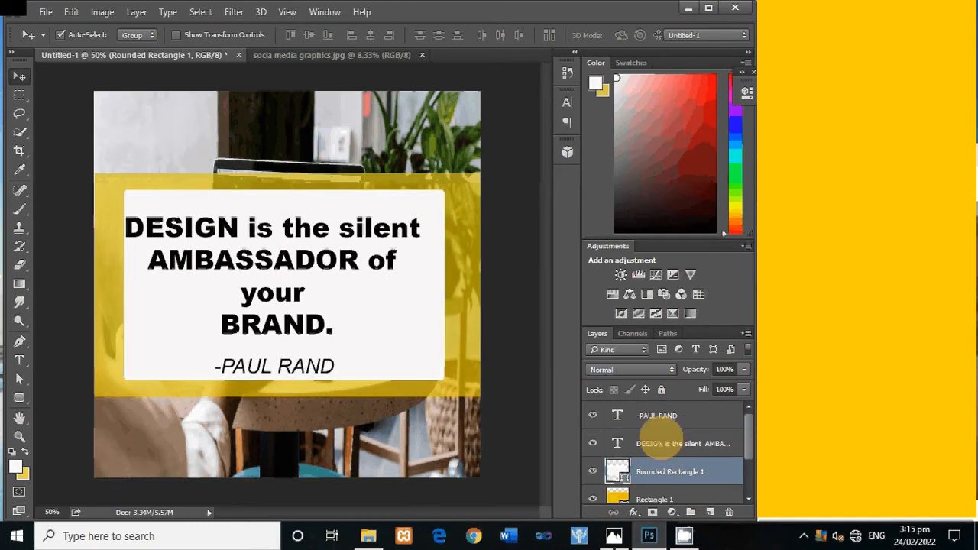
left_click(309, 227)
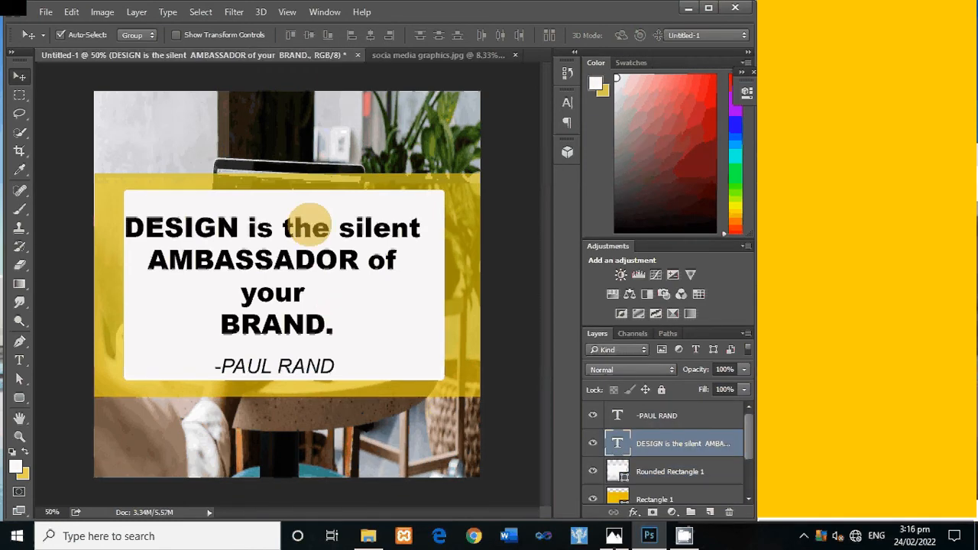
mouse_move(309, 226)
left_mouse_down()
mouse_move(324, 227)
mouse_move(317, 238)
left_mouse_up()
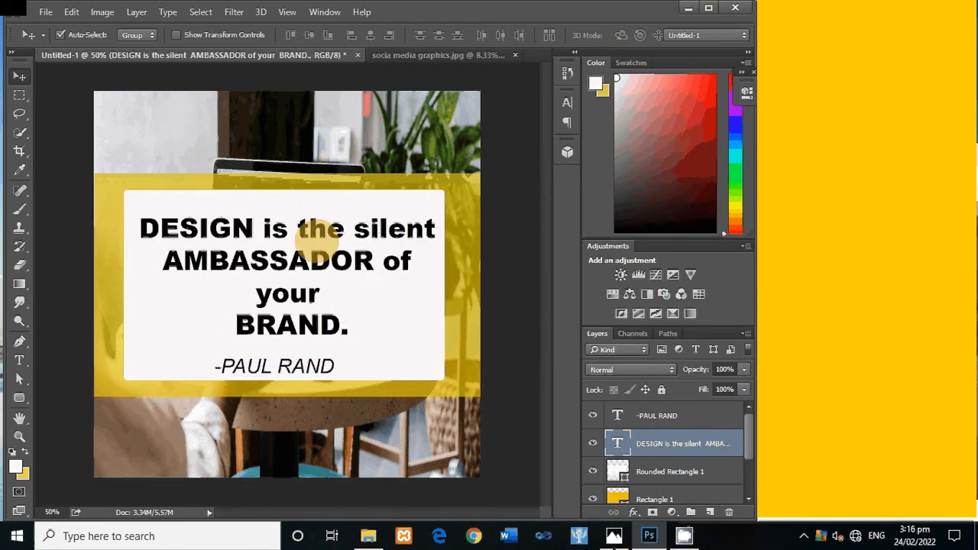
Nudge the attribution slightly up and right to sit closer beneath the quote, and select the laptop photo layer.
left_click(301, 366)
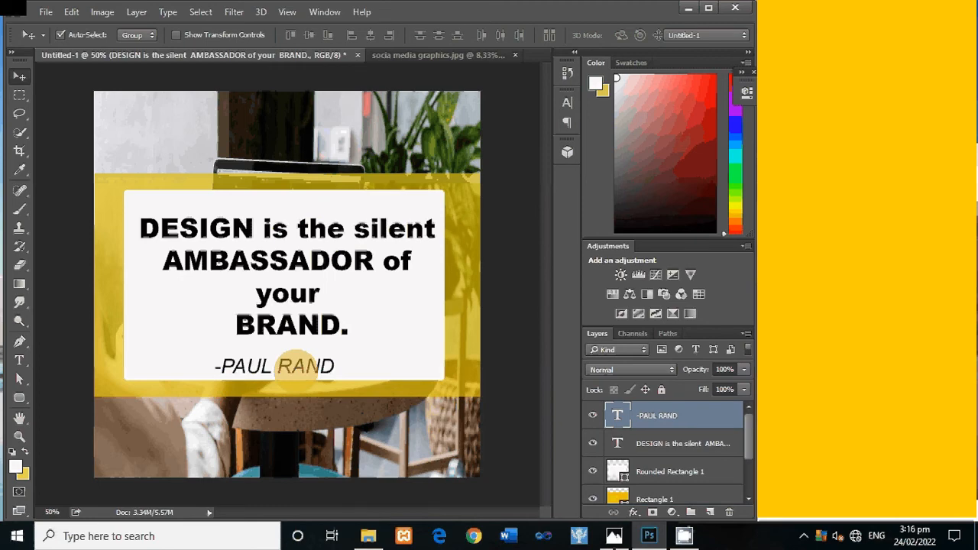
mouse_move(302, 365)
left_mouse_down()
mouse_move(311, 367)
mouse_move(305, 359)
left_mouse_up()
left_click(379, 459)
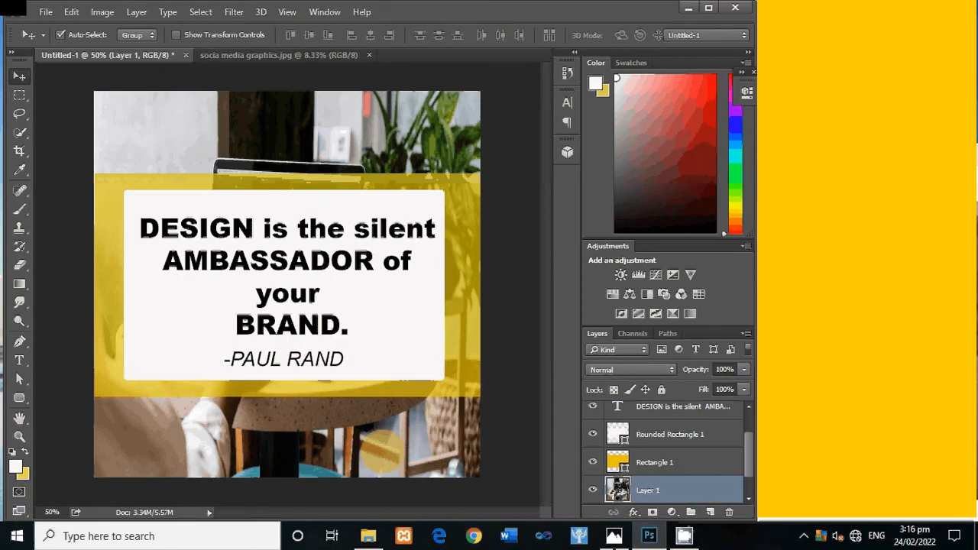